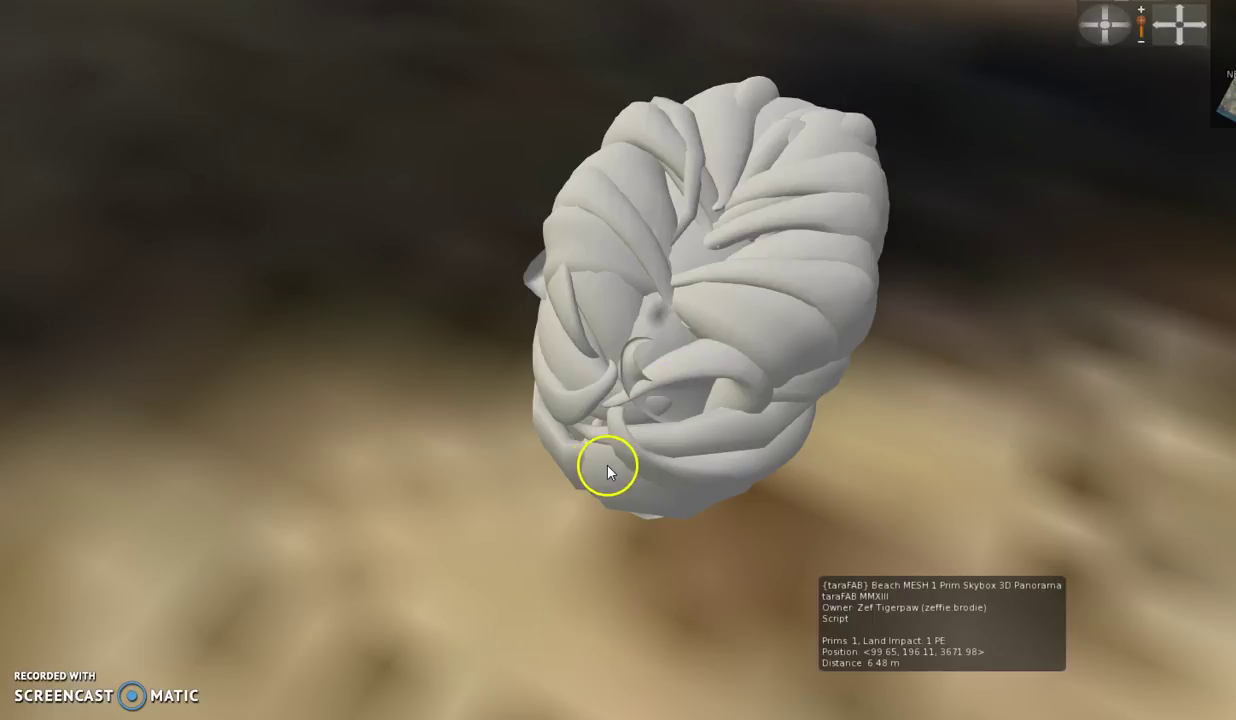
# Inspect the hair mesh in the Second Life viewer from above and from the front
pyautogui.scroll(-8, 572, 434)
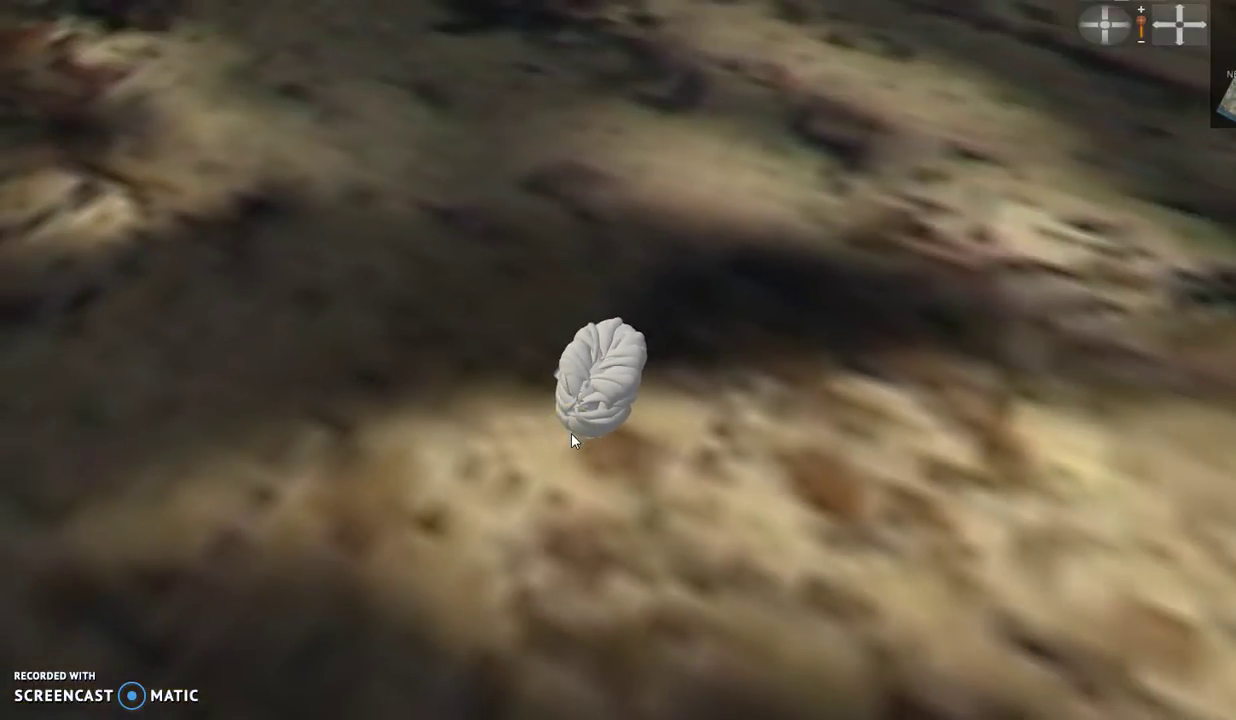
pyautogui.scroll(10, 568, 433)
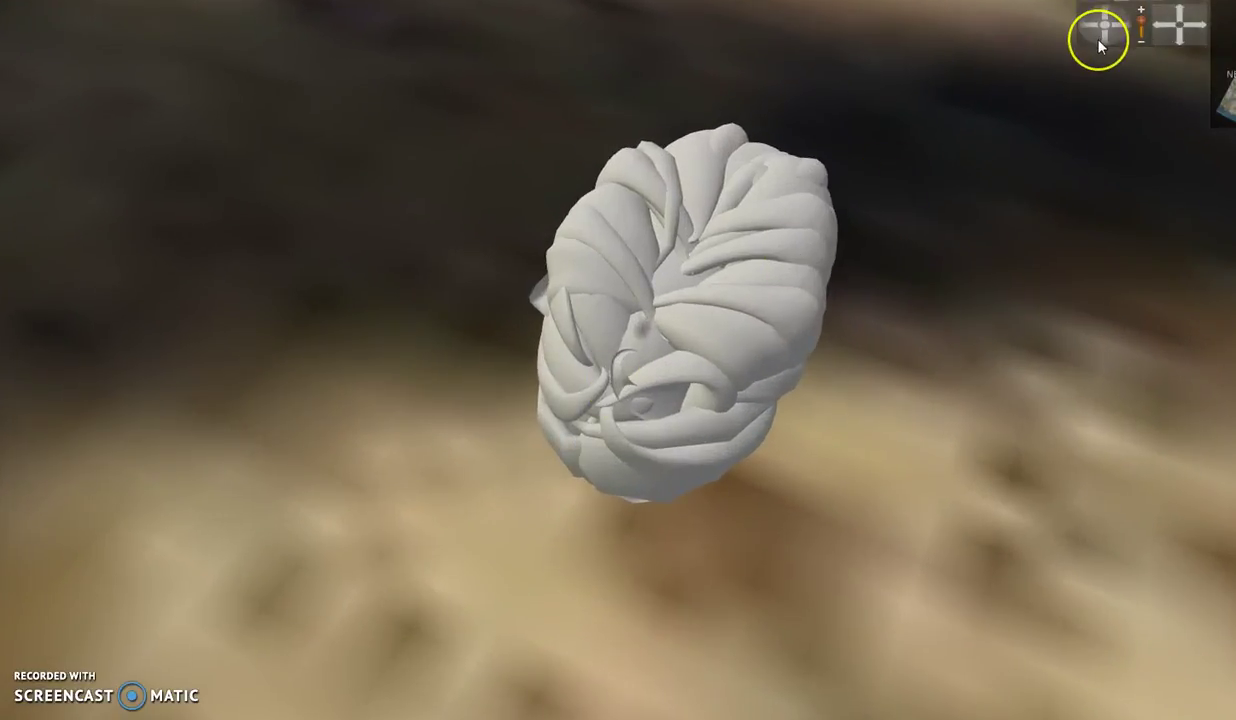
pyautogui.moveTo(1099, 45); pyautogui.dragTo(1101, 40)
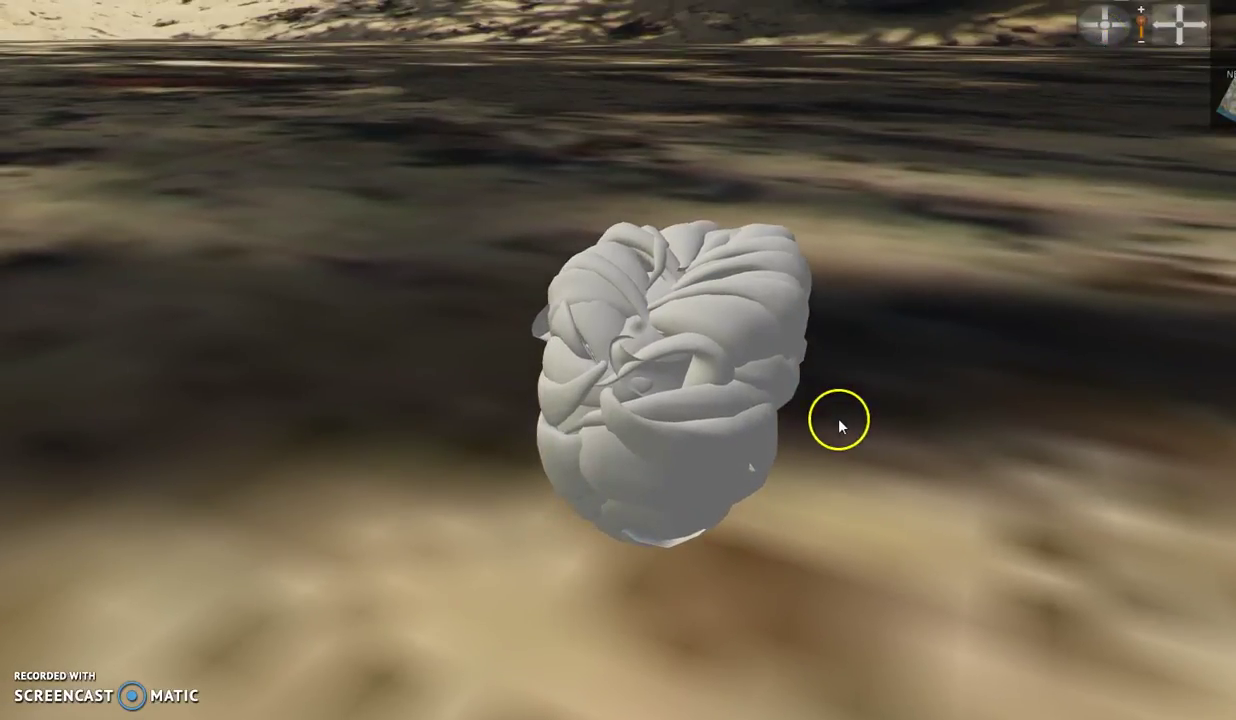
pyautogui.scroll(5, 805, 440)
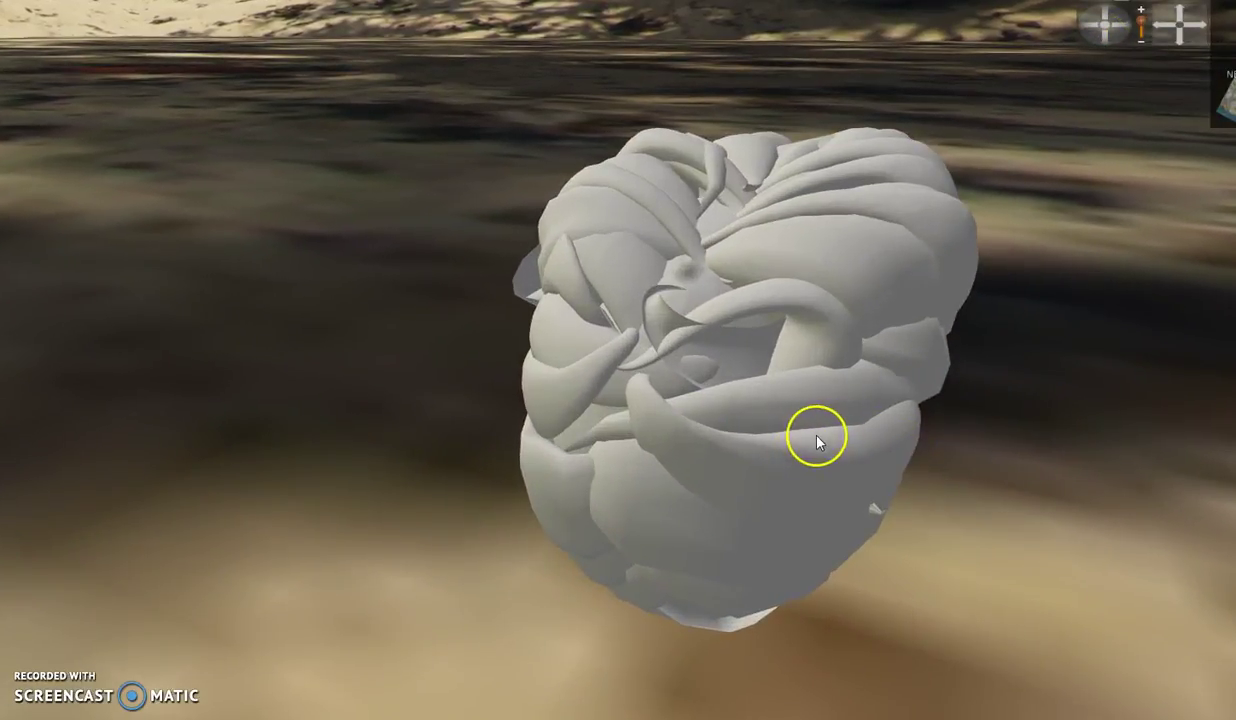
pyautogui.moveTo(768, 426)
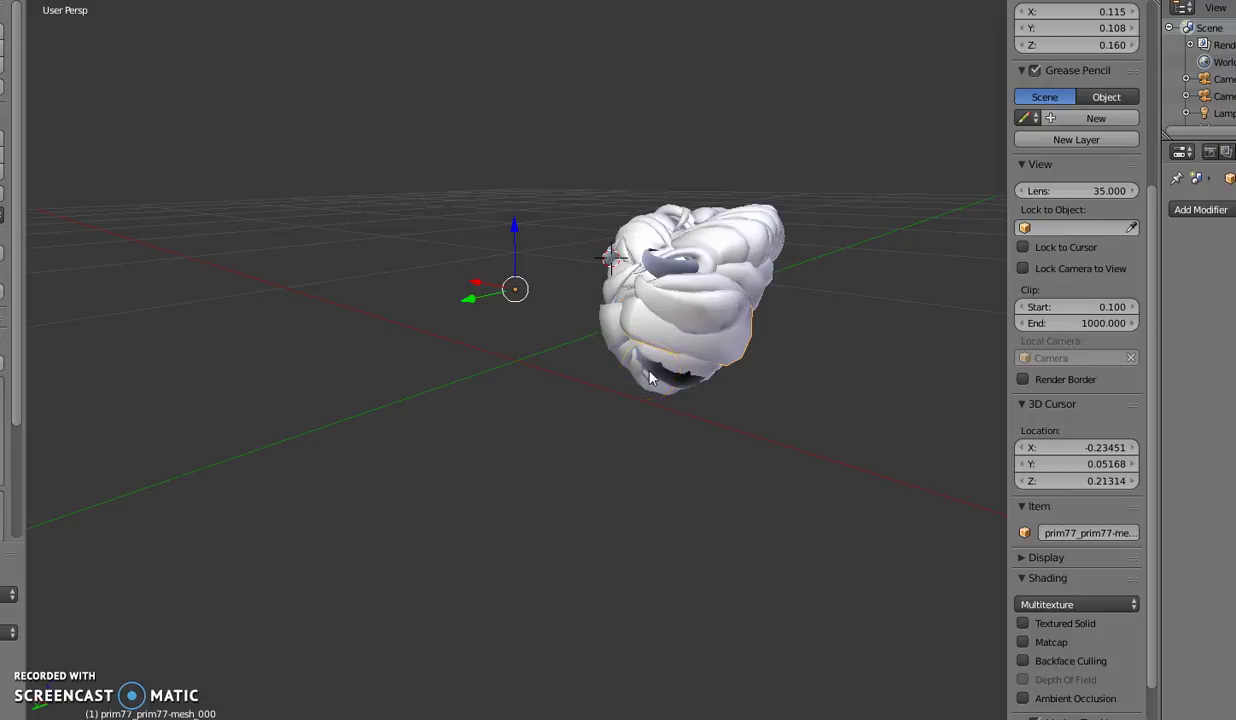
# Switch to Blender, select the dark strand at the lower front of the hair model and view it from above
pyautogui.rightClick(650, 378)
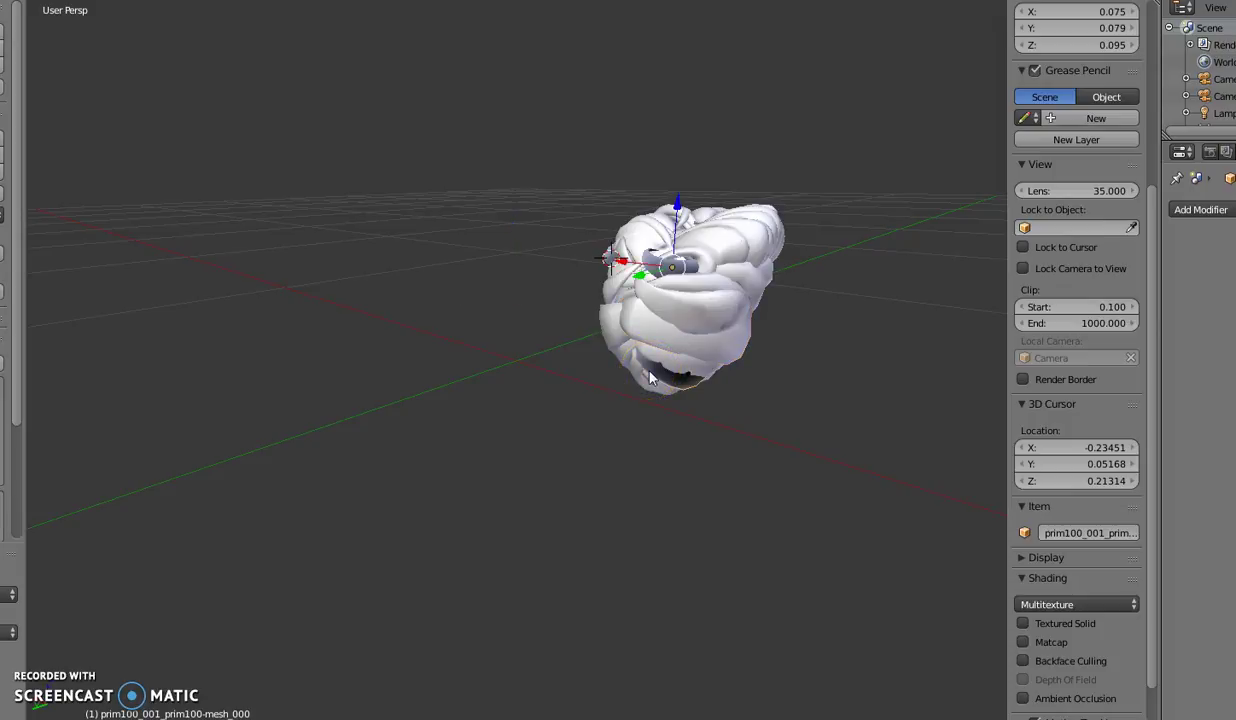
pyautogui.rightClick(655, 377)
pyautogui.moveTo(657, 377); pyautogui.dragTo(692, 450, button='middle')
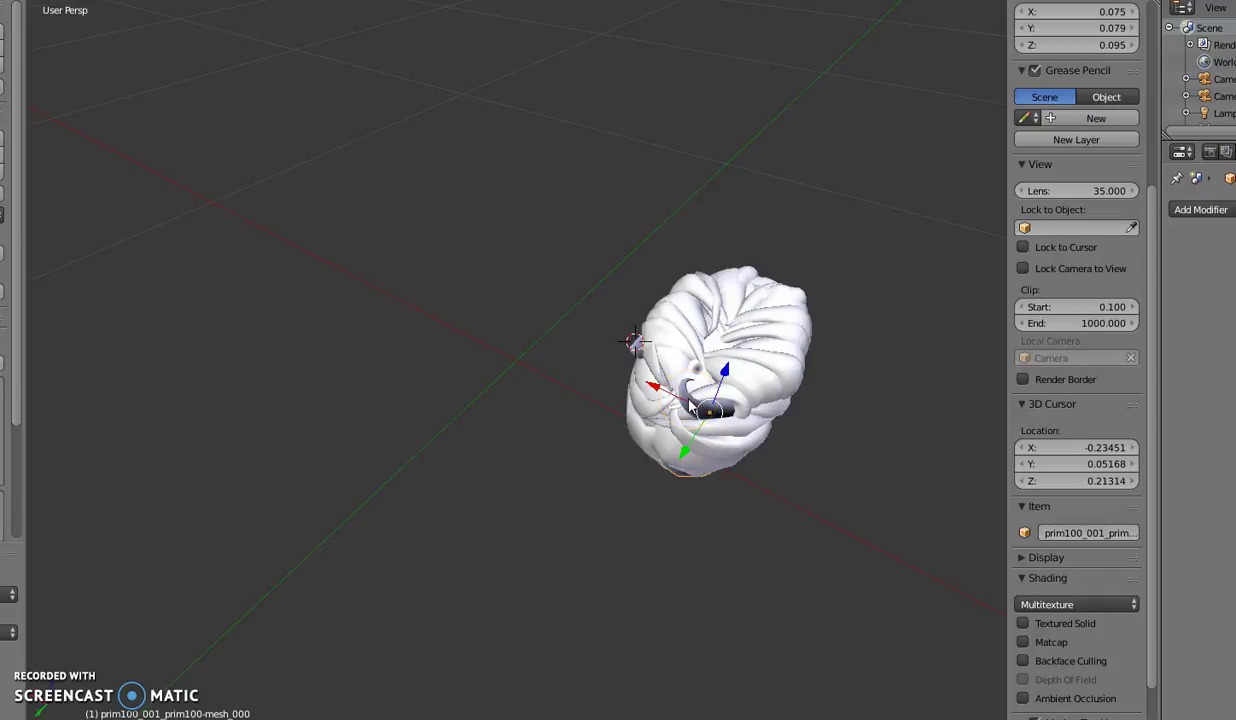
pyautogui.moveTo(802, 433); pyautogui.dragTo(836, 442, button='middle')
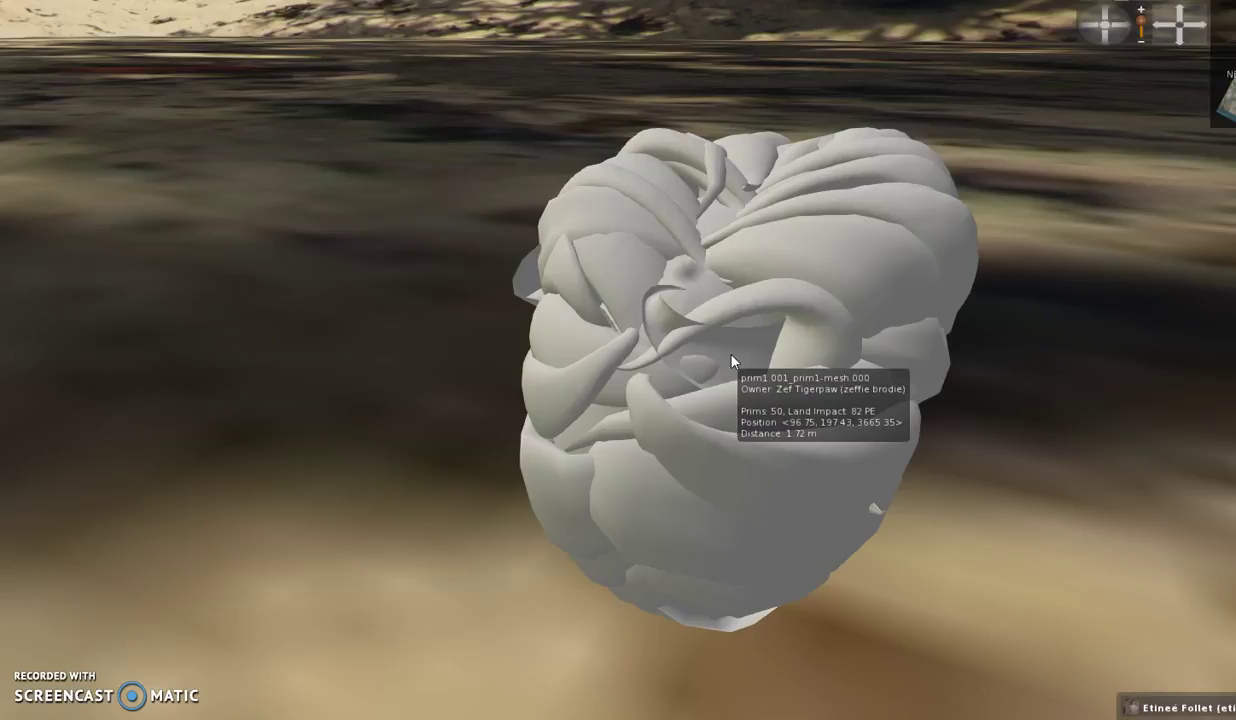
# Switch to the Second Life viewer and open the linked hair mesh for editing
pyautogui.rightClick(722, 458)
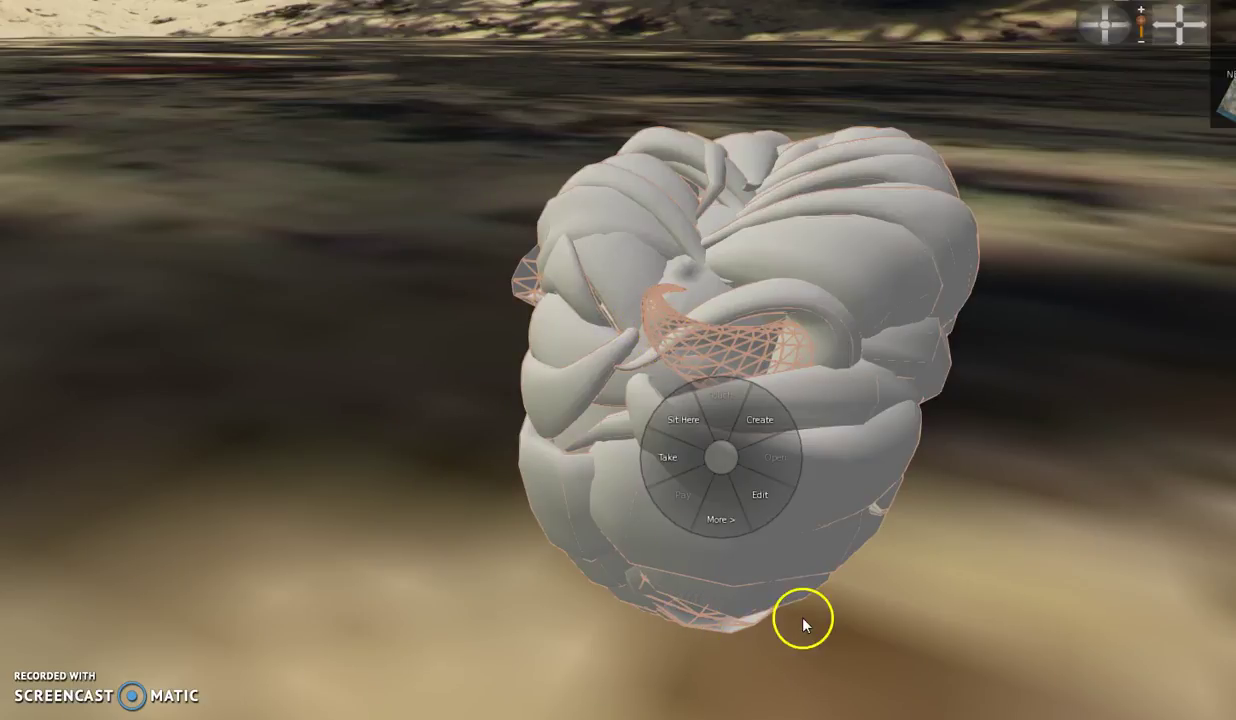
pyautogui.click(760, 494)
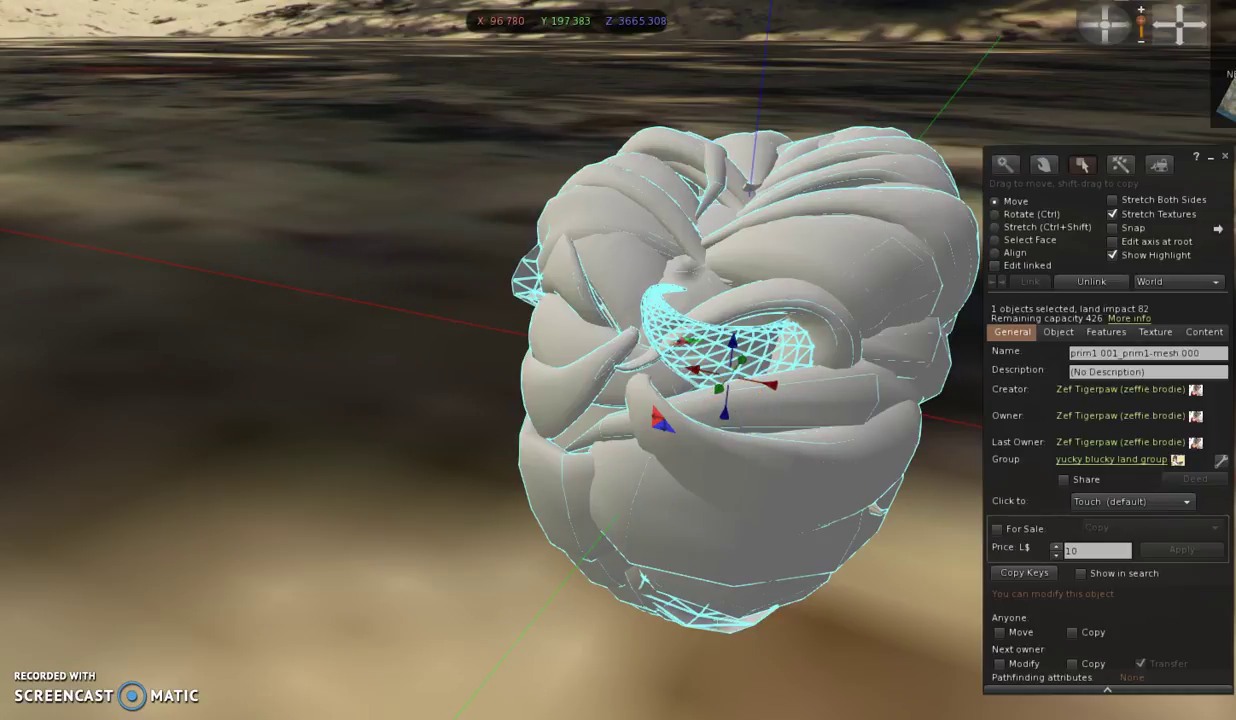
# Switch to the browser and read the forum thread "How to mirror an object?" for advice on negative scale and flipped normals
pyautogui.hotkey('alt', 'Tab')
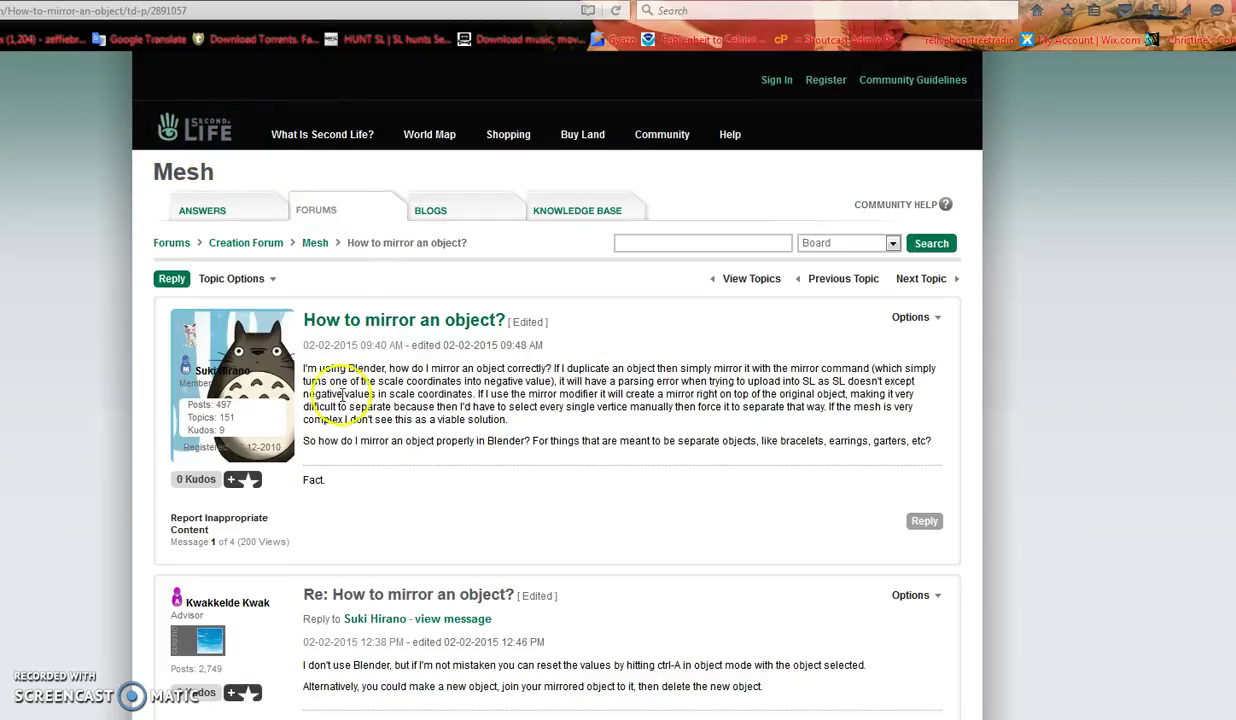
pyautogui.scroll(-5, 519, 476)
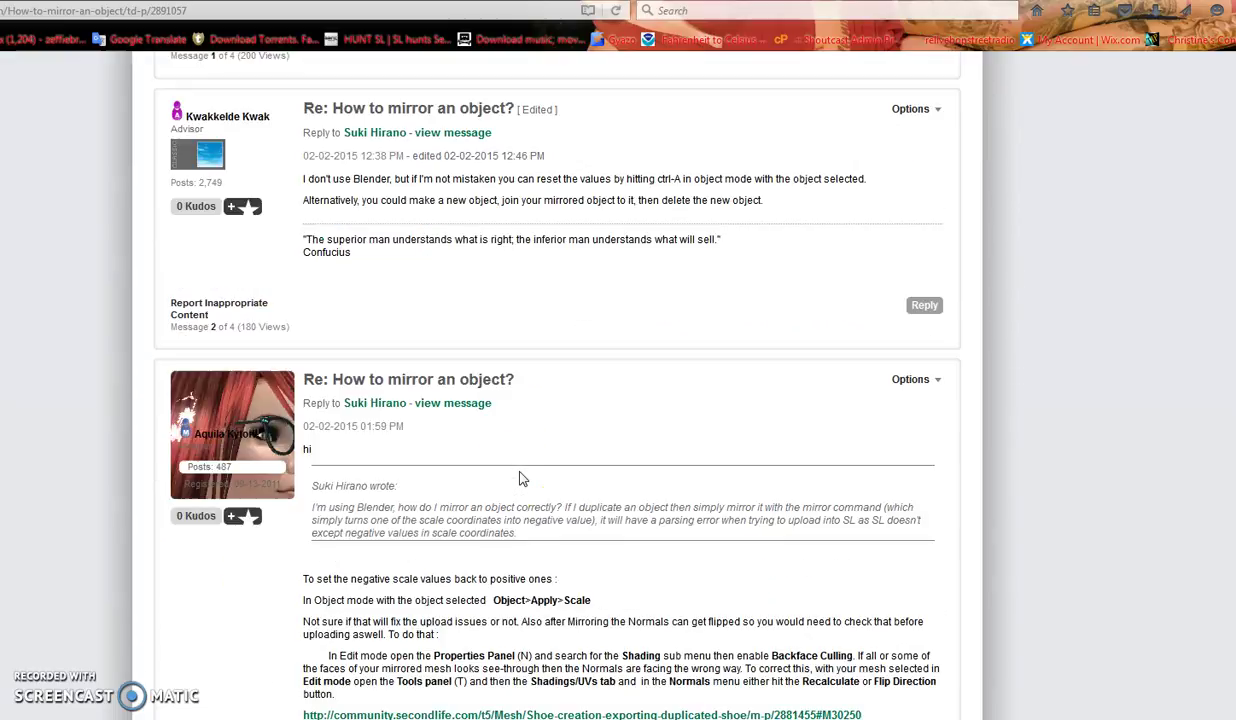
pyautogui.scroll(-5, 519, 478)
pyautogui.scroll(1, 519, 476)
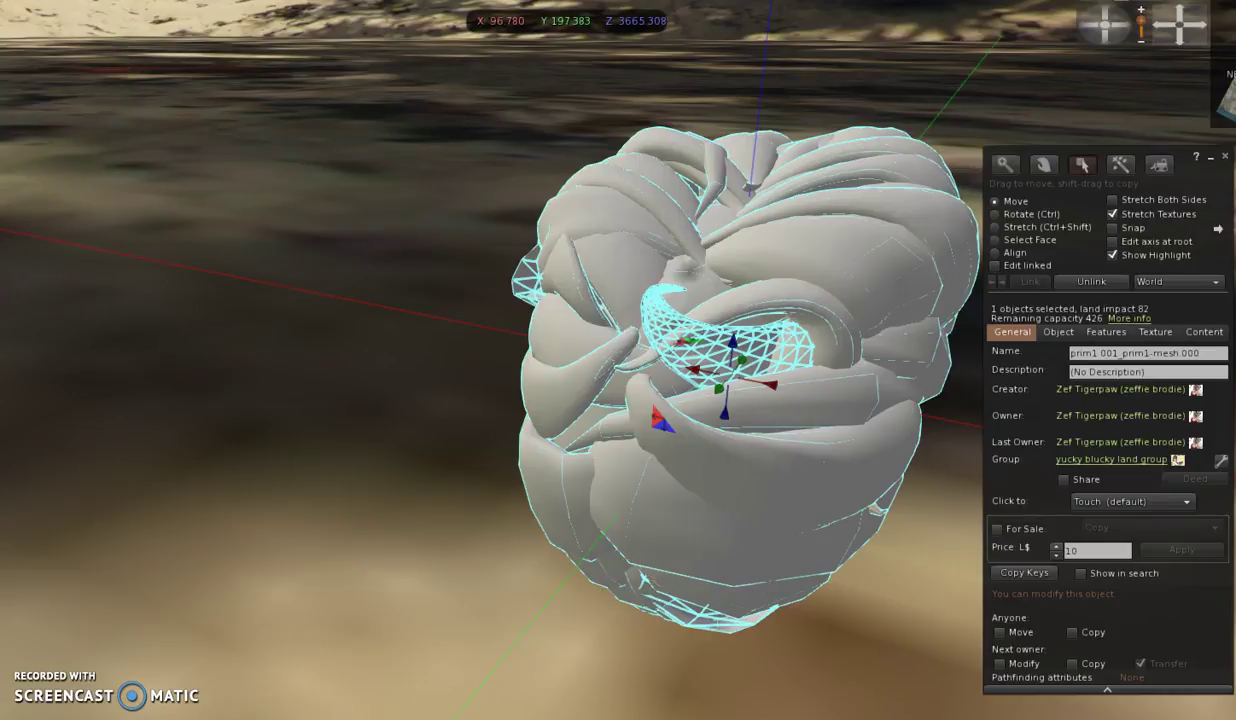
# Switch to Blender and enable Backface Culling in the 3D view to check the hair strands for flipped normals
pyautogui.moveTo(363, 718)
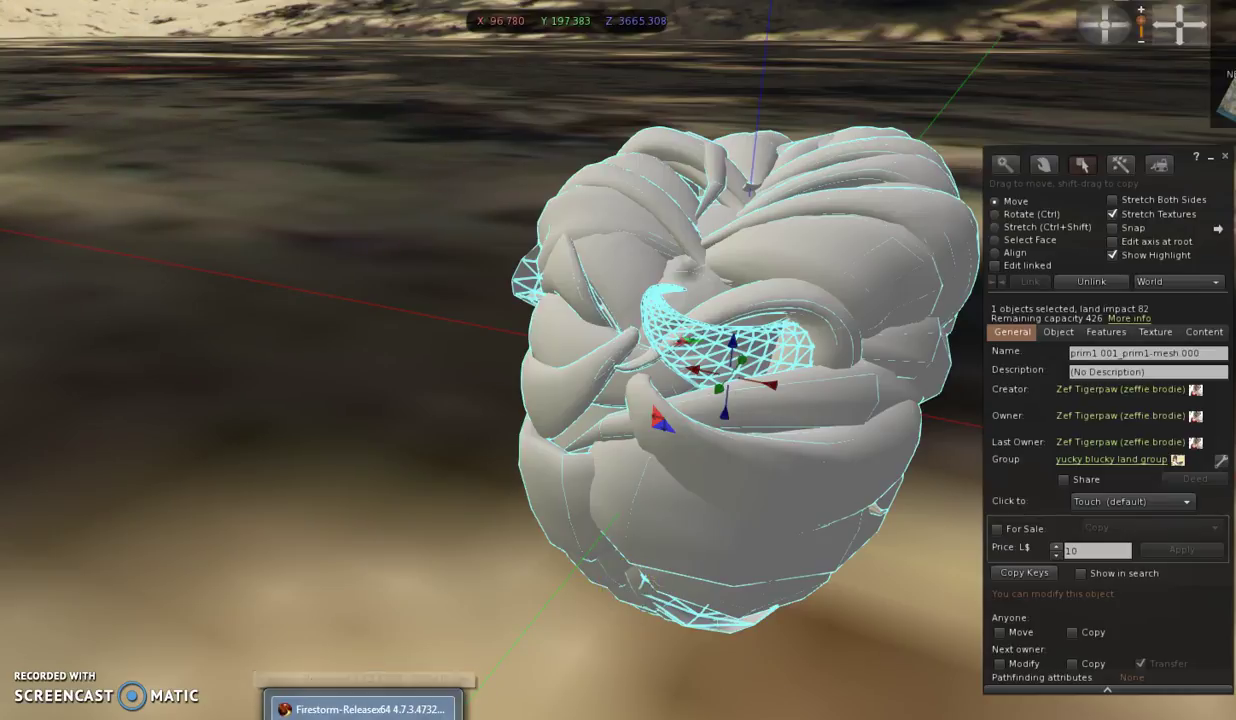
pyautogui.click(344, 716)
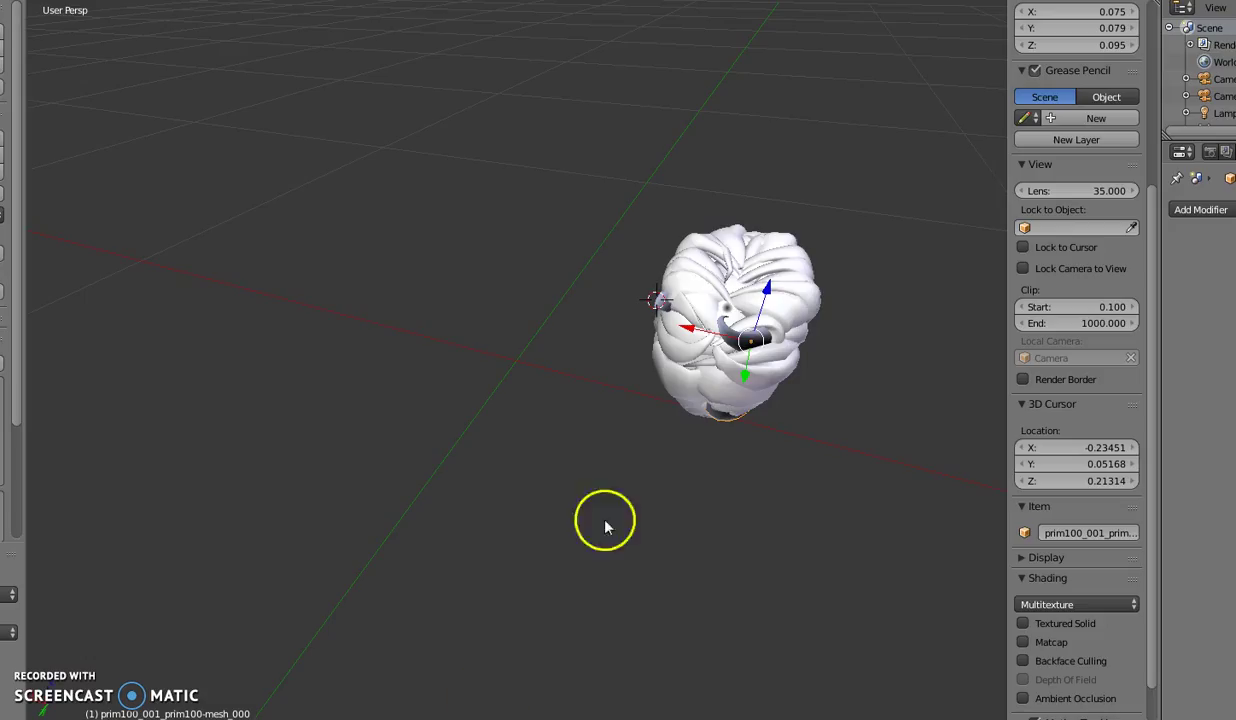
pyautogui.moveTo(731, 466); pyautogui.dragTo(737, 445, button='middle')
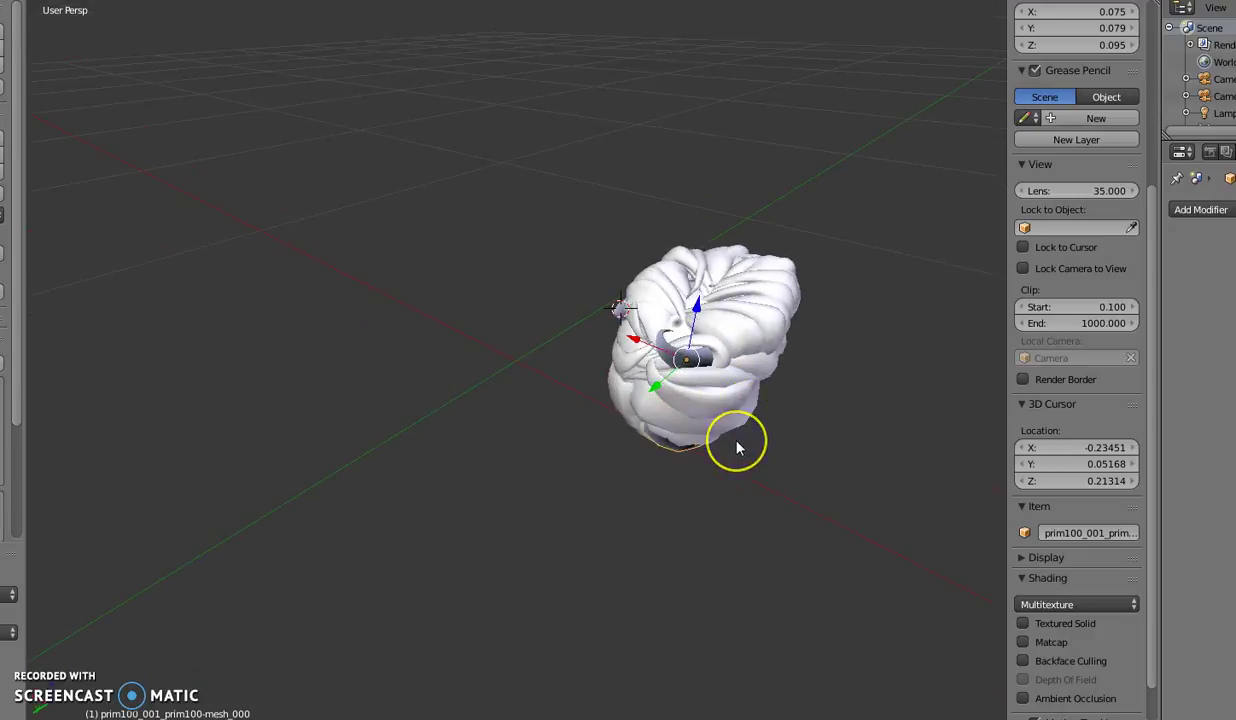
pyautogui.scroll(5, 737, 445)
pyautogui.scroll(-2, 737, 445)
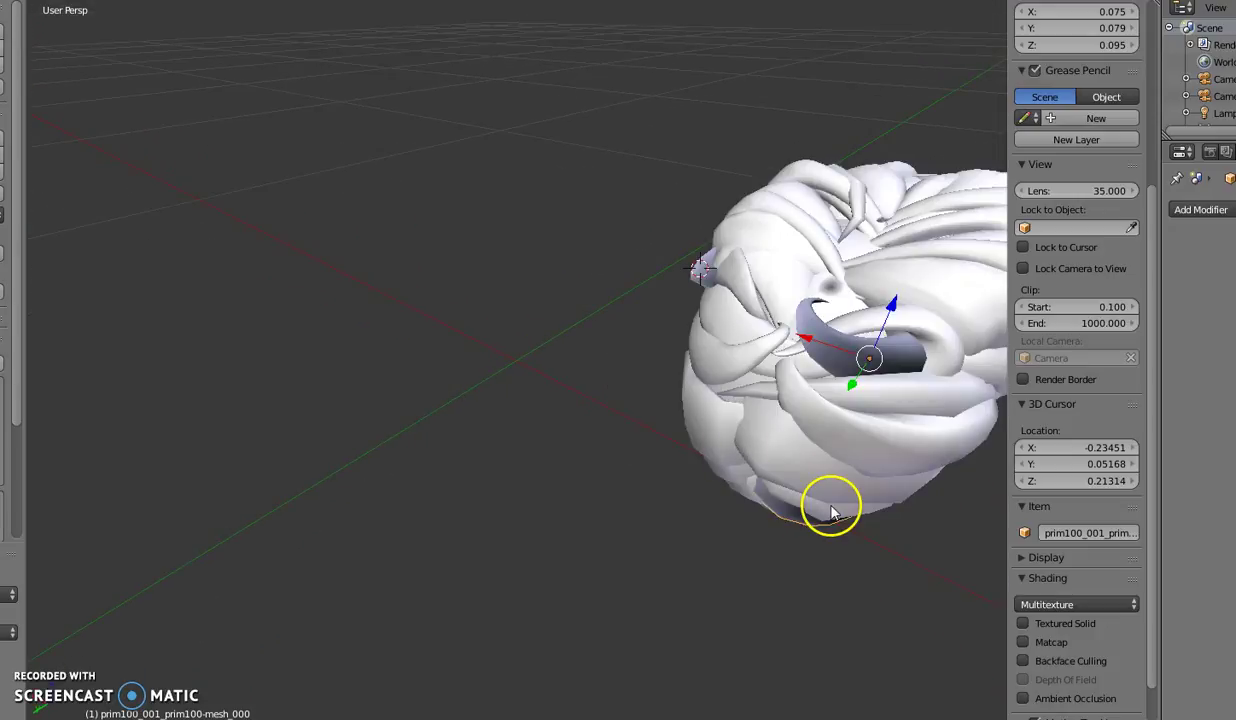
pyautogui.moveTo(828, 505); pyautogui.dragTo(800, 510, button='middle')
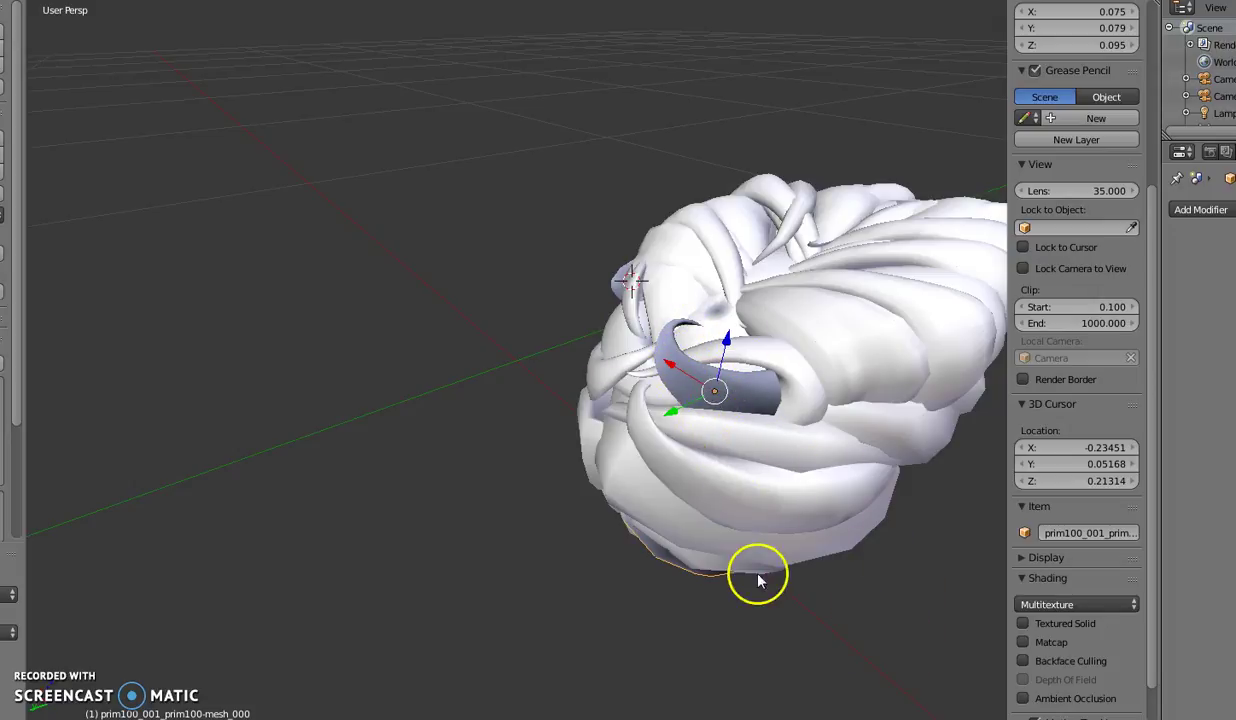
pyautogui.moveTo(759, 574)
pyautogui.mouseDown(button='middle')
pyautogui.moveTo(883, 571)
pyautogui.moveTo(811, 571)
pyautogui.mouseUp(button='middle')
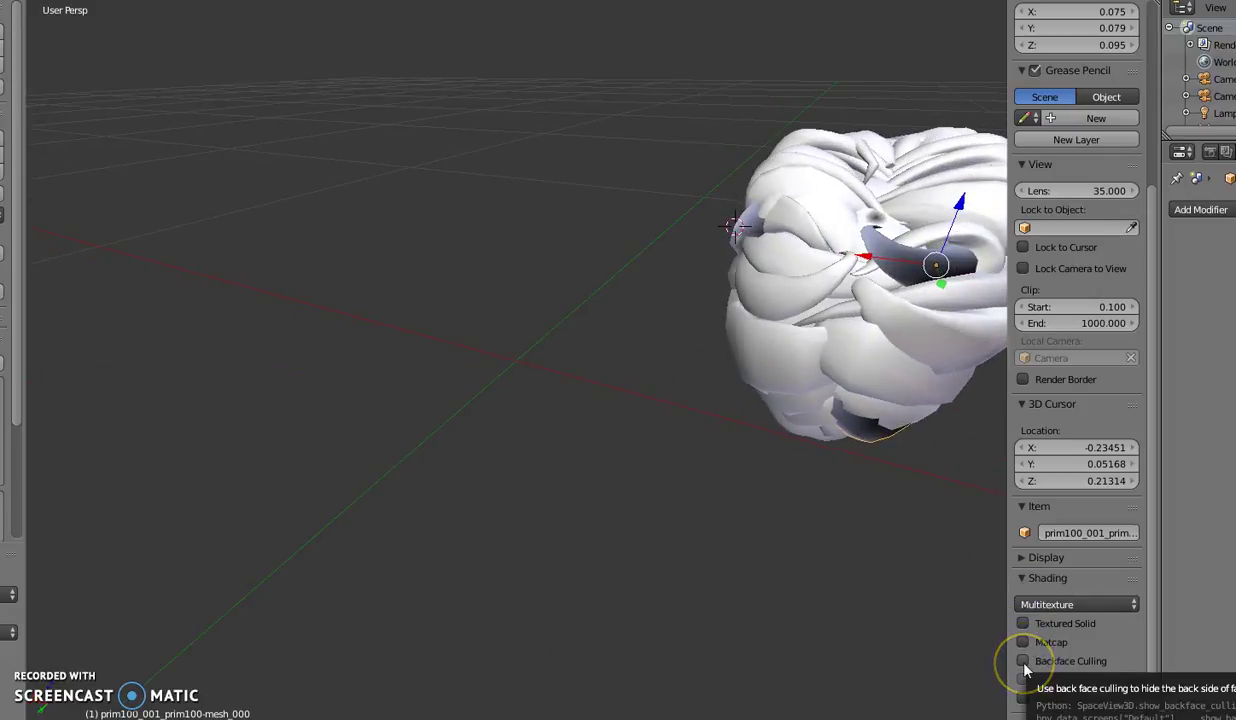
pyautogui.click(1023, 661)
pyautogui.moveTo(770, 568)
pyautogui.mouseDown(button='middle')
pyautogui.moveTo(692, 579)
pyautogui.moveTo(739, 560)
pyautogui.moveTo(738, 573)
pyautogui.moveTo(679, 574)
pyautogui.moveTo(726, 566)
pyautogui.mouseUp(button='middle')
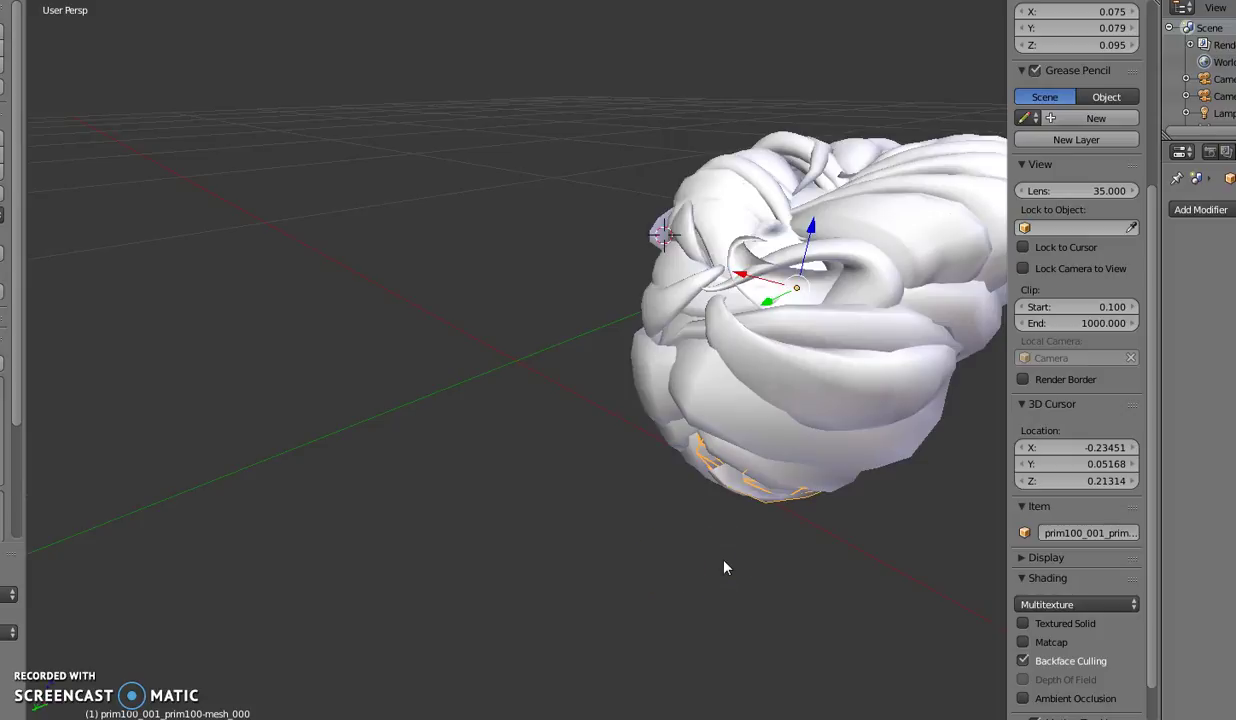
pyautogui.moveTo(599, 560)
pyautogui.mouseDown(button='middle')
pyautogui.moveTo(720, 541)
pyautogui.moveTo(665, 565)
pyautogui.moveTo(651, 563)
pyautogui.moveTo(681, 538)
pyautogui.moveTo(610, 540)
pyautogui.mouseUp(button='middle')
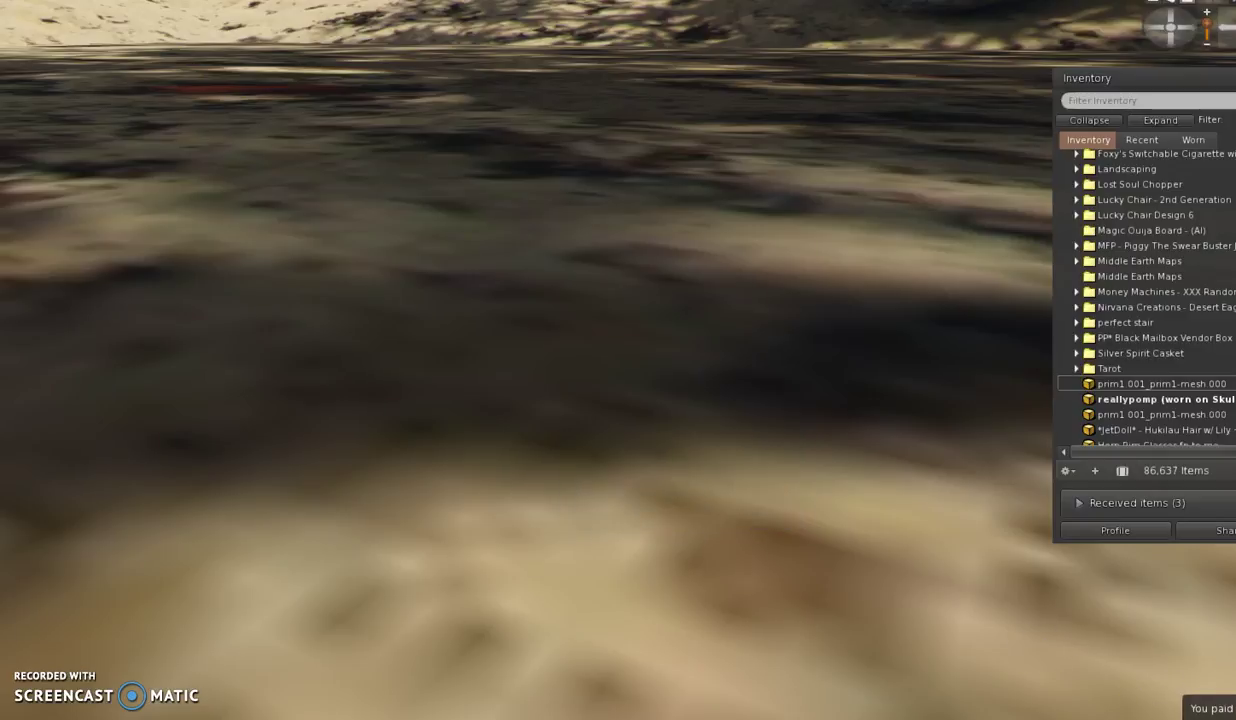
# Switch to the Second Life viewer and examine the hair mesh and the area around it
pyautogui.scroll(-2, 624, 520)
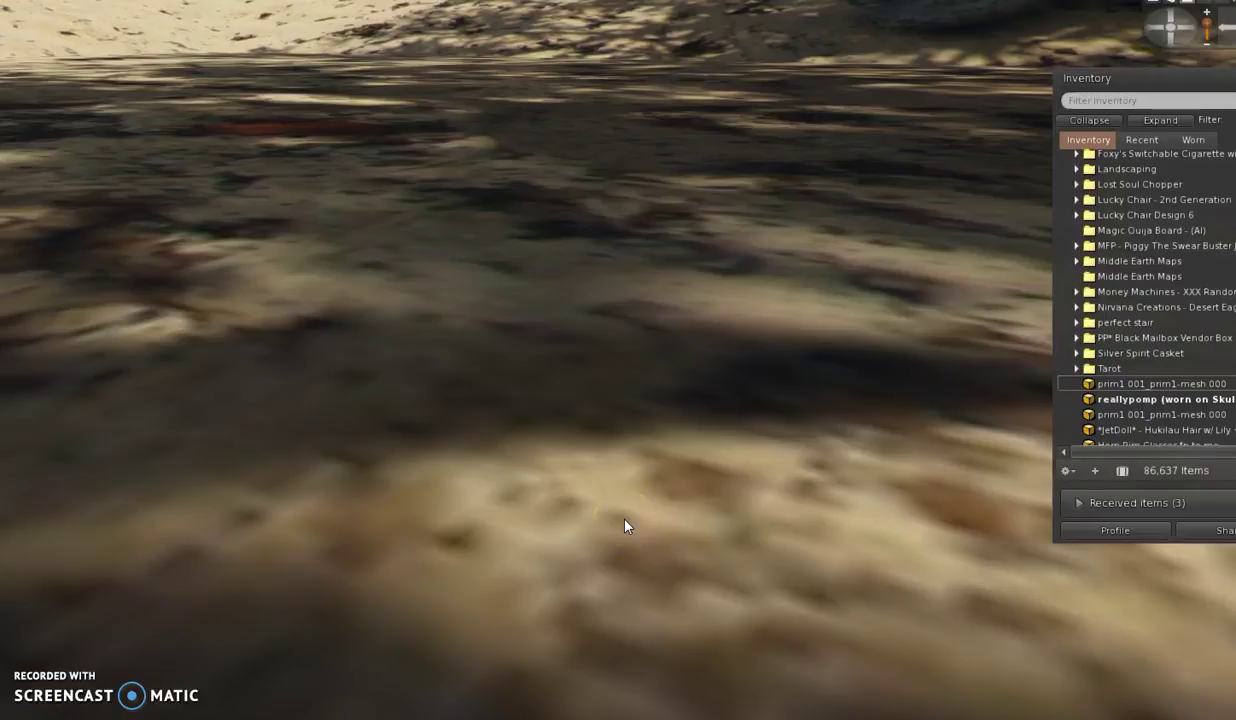
pyautogui.scroll(-5, 624, 520)
pyautogui.scroll(5, 624, 520)
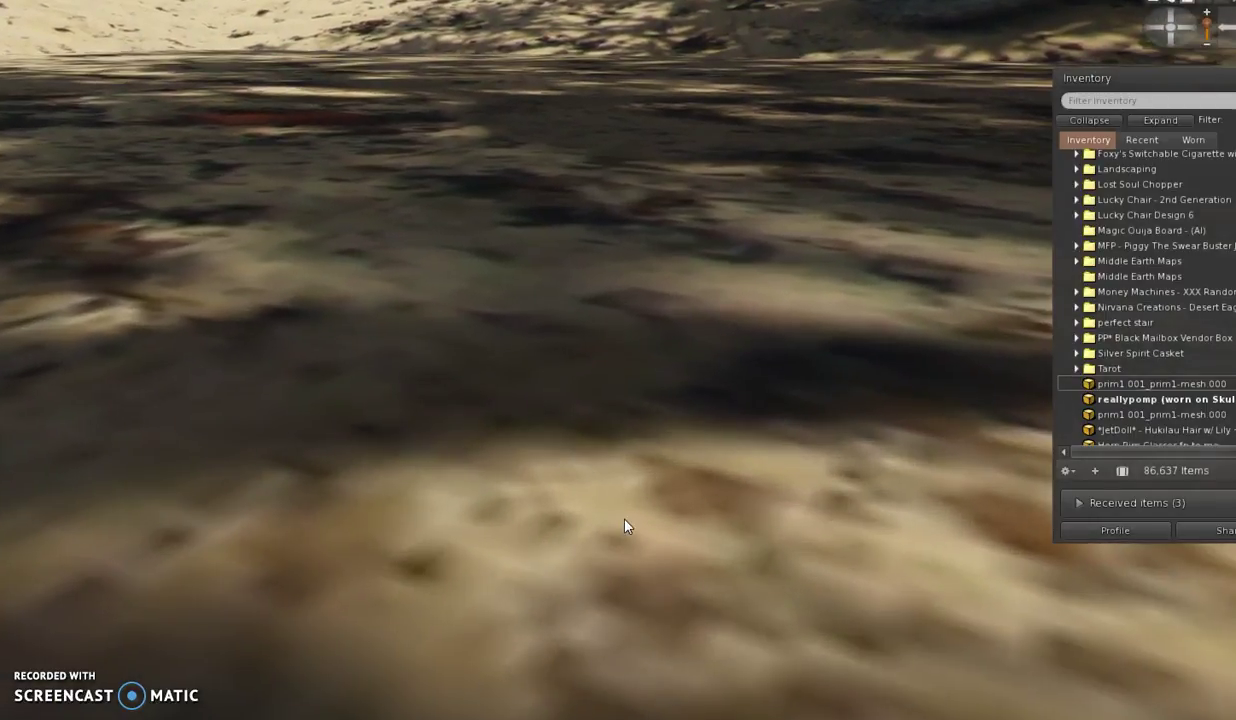
pyautogui.scroll(1, 624, 520)
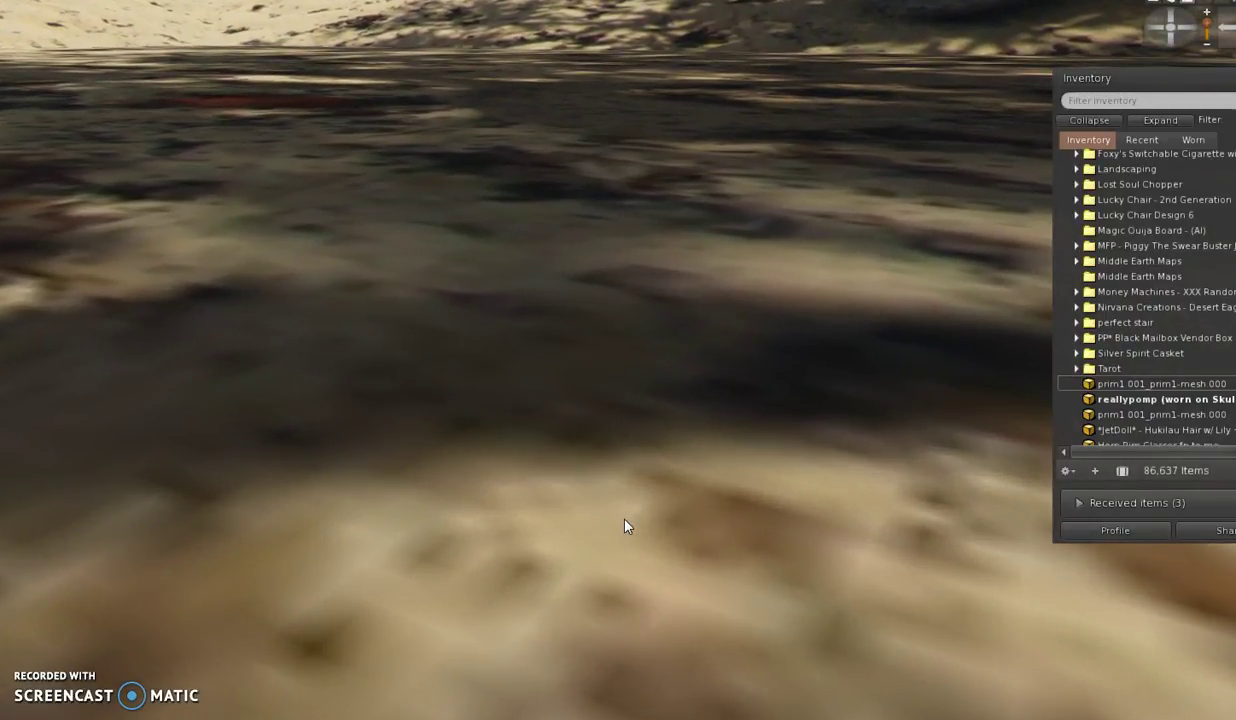
pyautogui.scroll(-1, 606, 483)
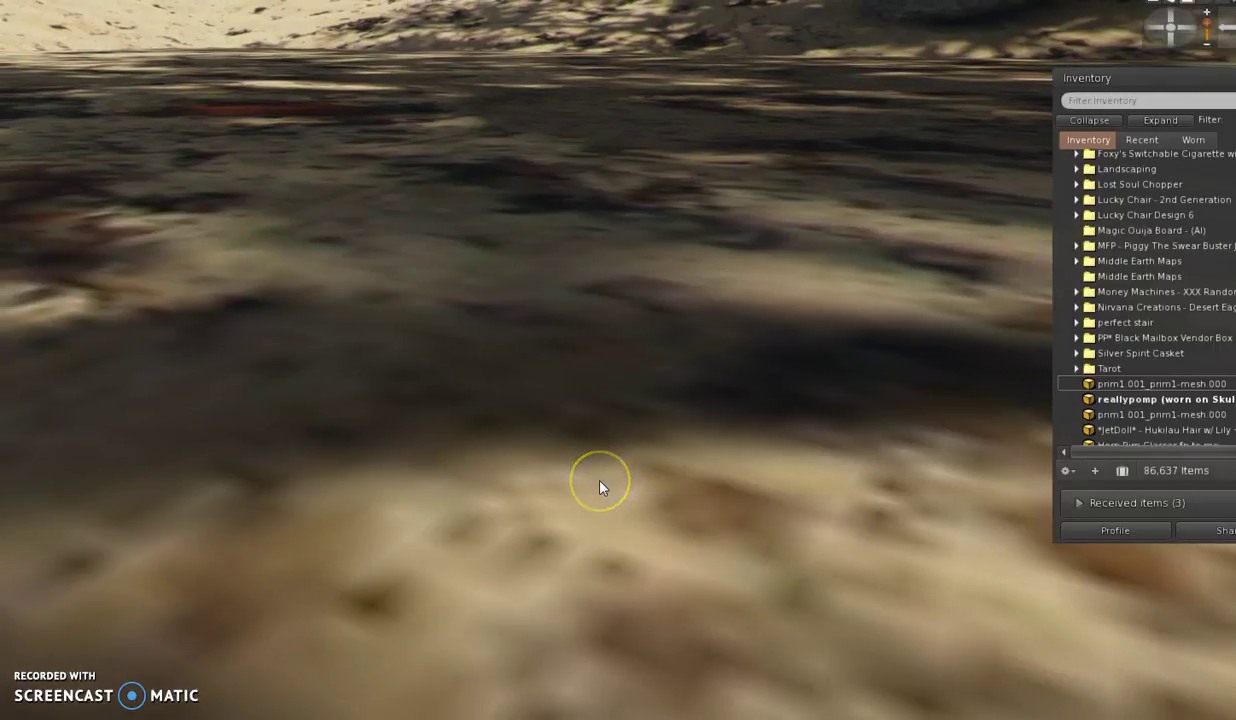
pyautogui.scroll(-5, 600, 482)
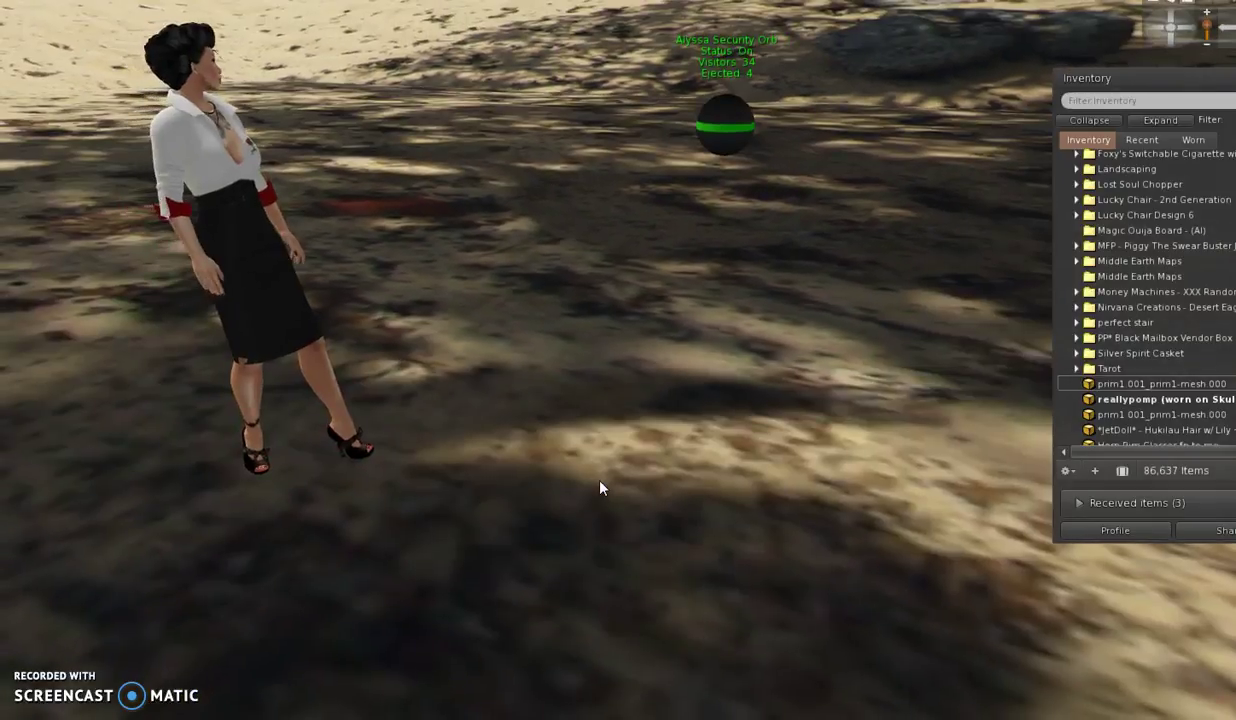
pyautogui.scroll(5, 600, 482)
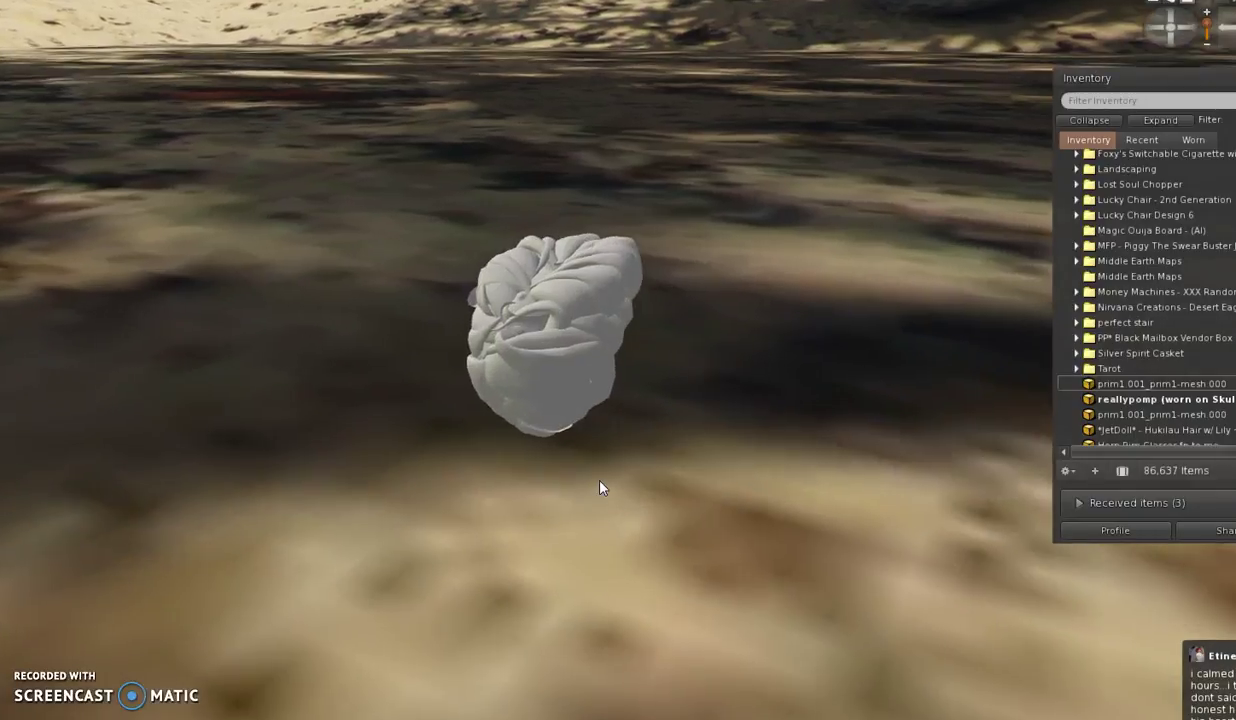
pyautogui.scroll(4, 600, 482)
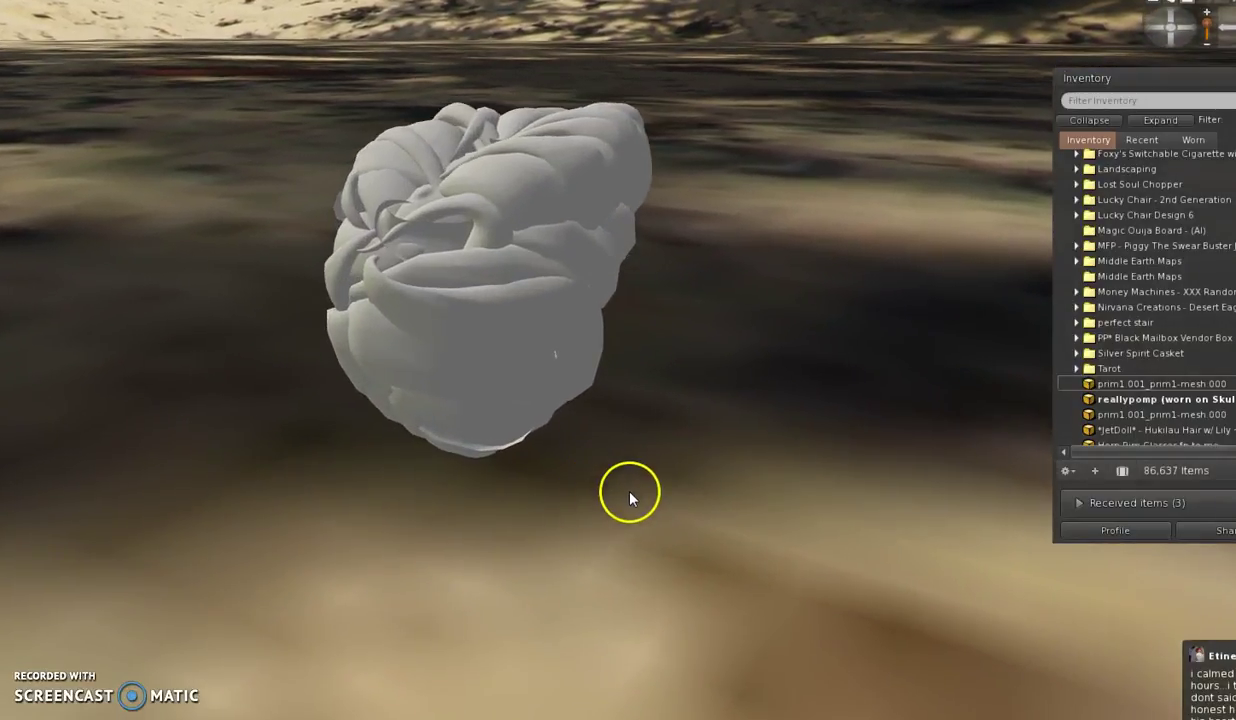
# Highlight the hair mesh's wireframe in-world and check its see-through strands from different angles
pyautogui.moveTo(625, 476); pyautogui.dragTo(511, 317)
pyautogui.rightClick(512, 320)
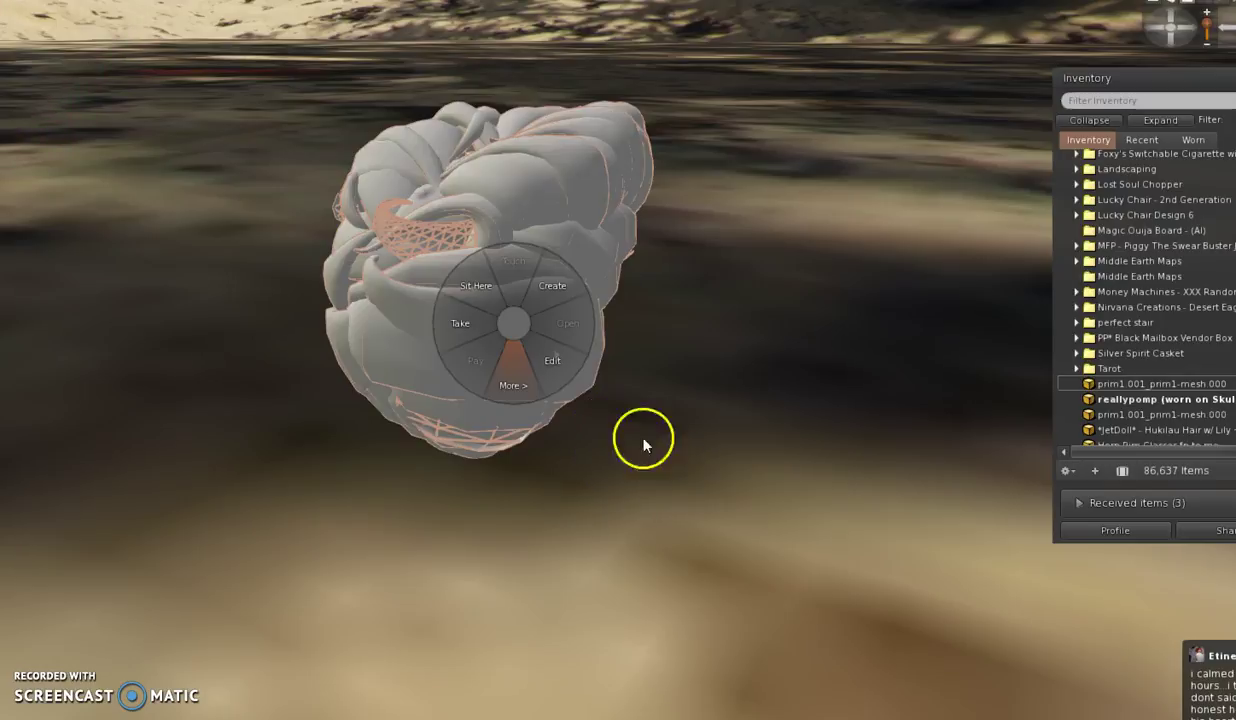
pyautogui.moveTo(1140, 17); pyautogui.dragTo(1150, 33)
pyautogui.rightClick(265, 391)
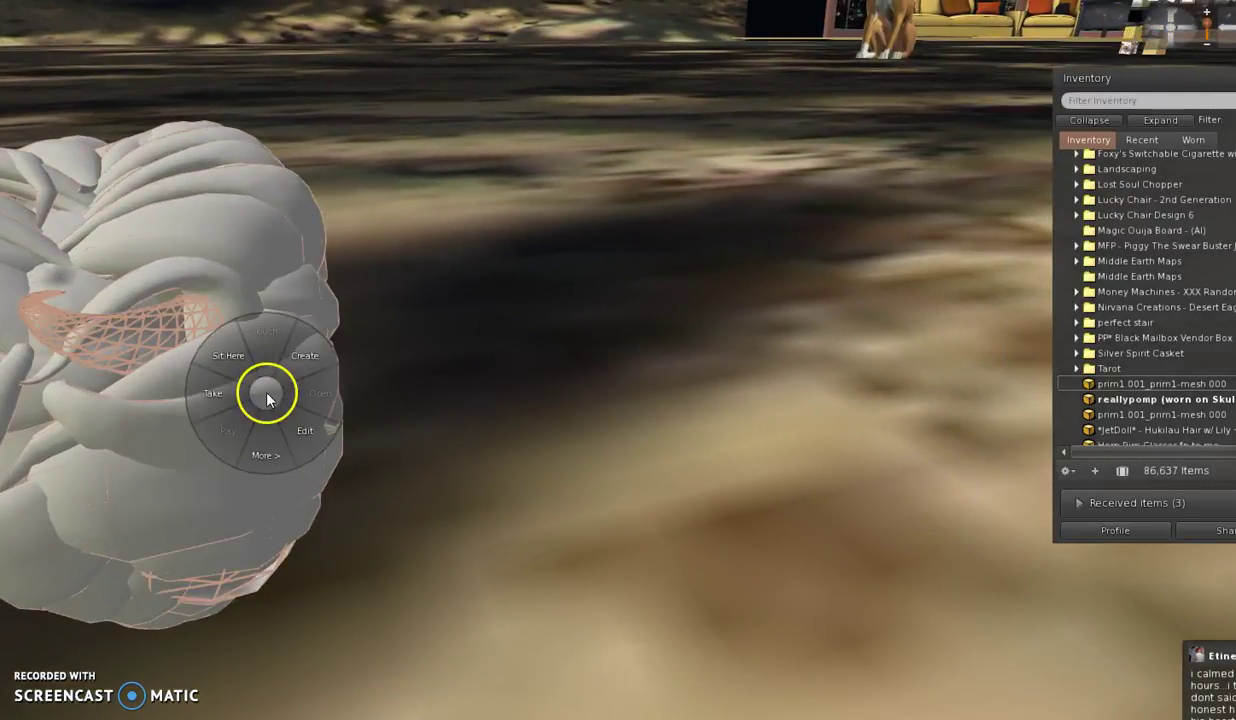
pyautogui.moveTo(1188, 32); pyautogui.dragTo(1234, 30)
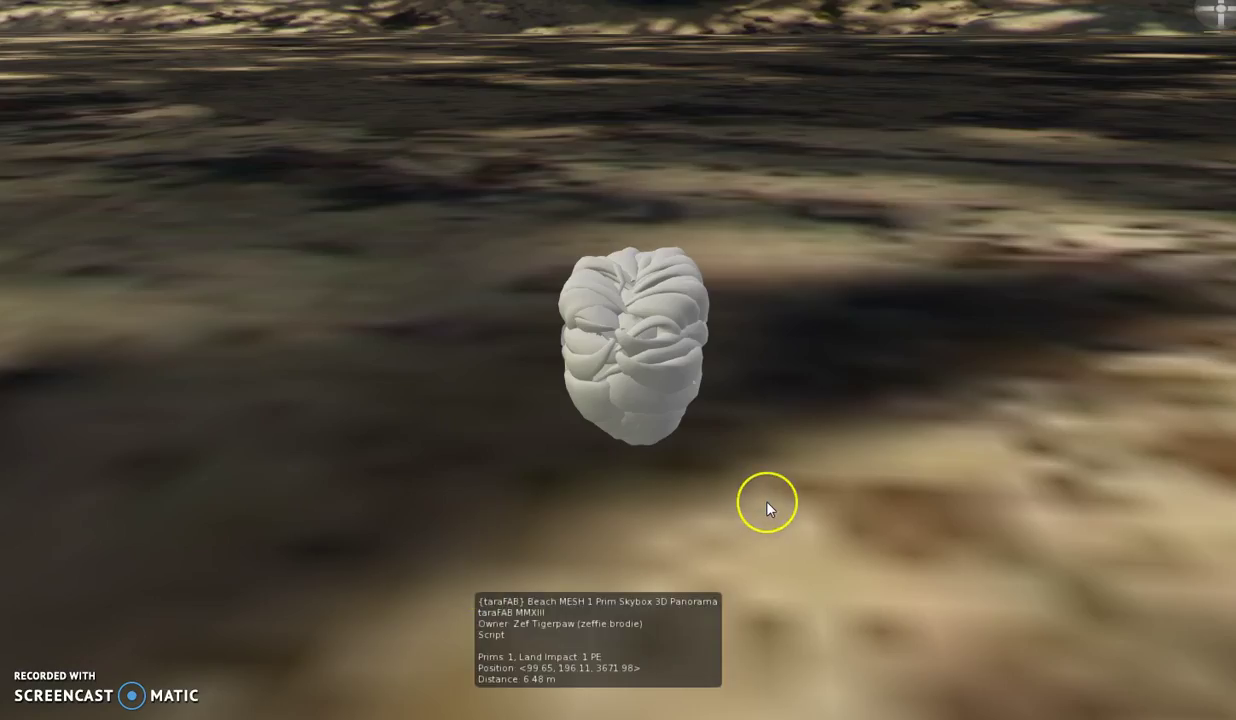
# Inspect the newly placed hair mesh up close from the front and the sides for missing faces
pyautogui.scroll(4, 767, 502)
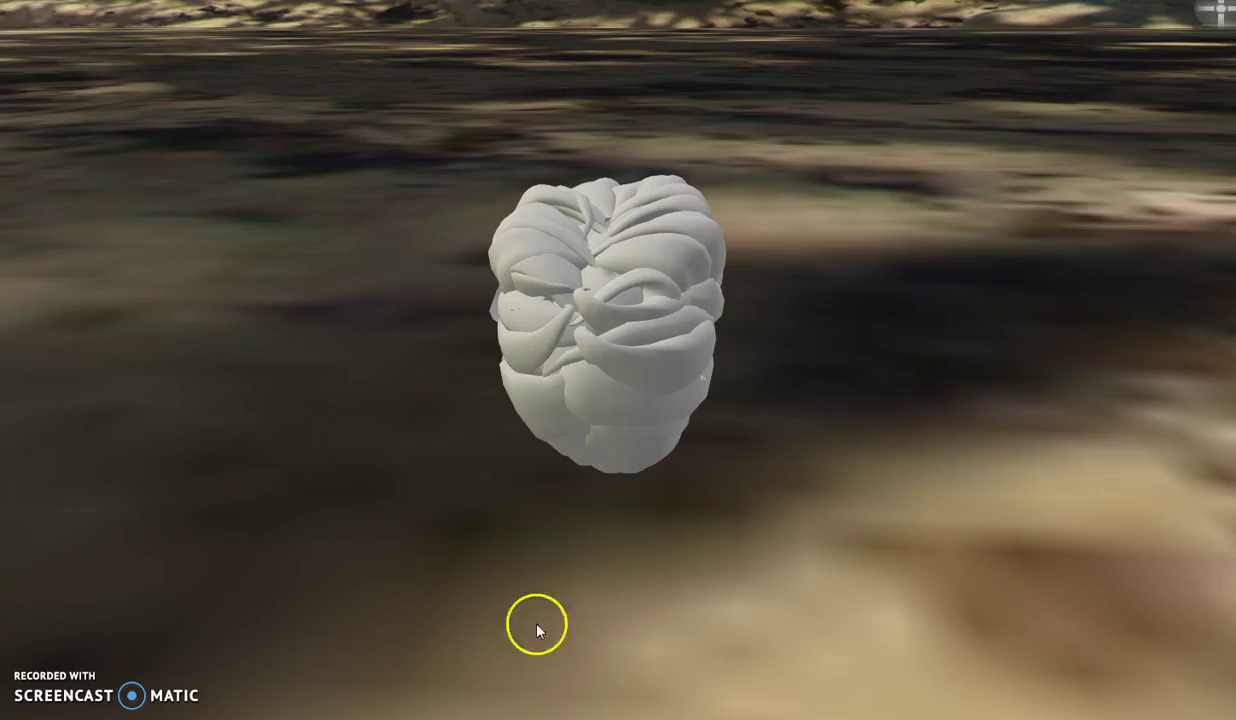
pyautogui.moveTo(636, 364)
pyautogui.click(1203, 10)
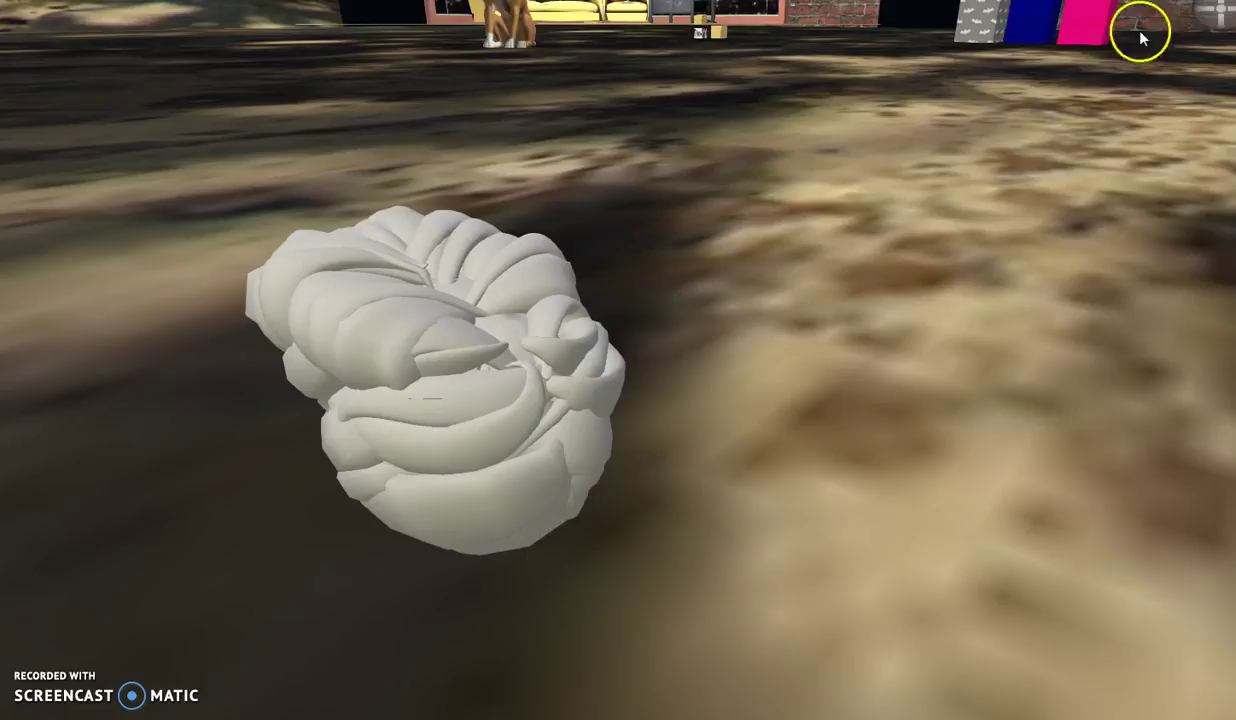
pyautogui.click(1204, 13)
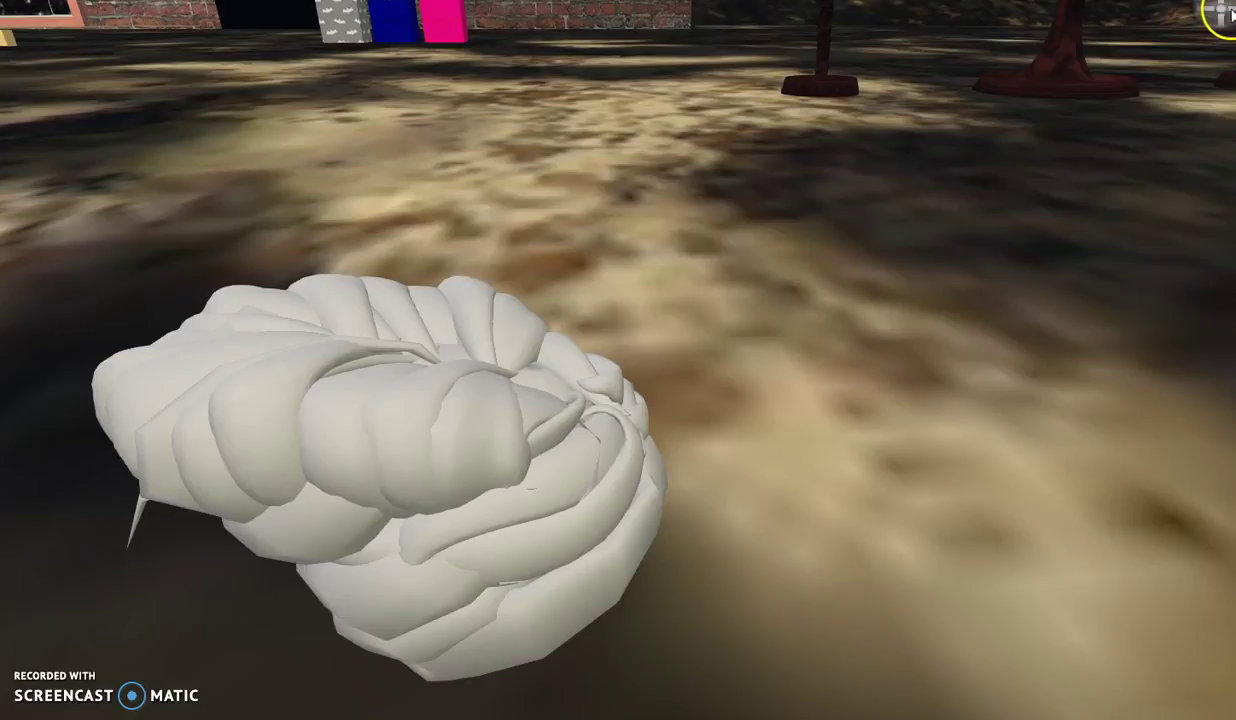
pyautogui.click(1227, 12)
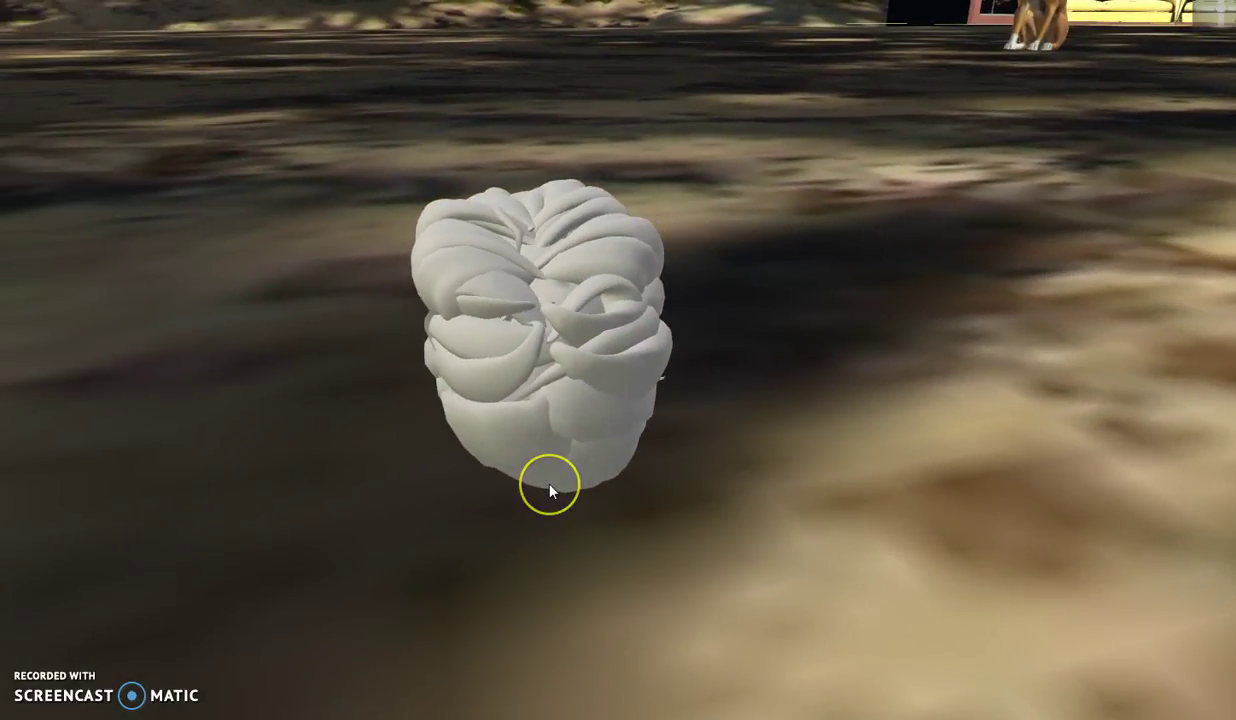
# Examine the hair mesh close up from the front and around to its side, checking the strands for see-through faces
pyautogui.scroll(3, 549, 484)
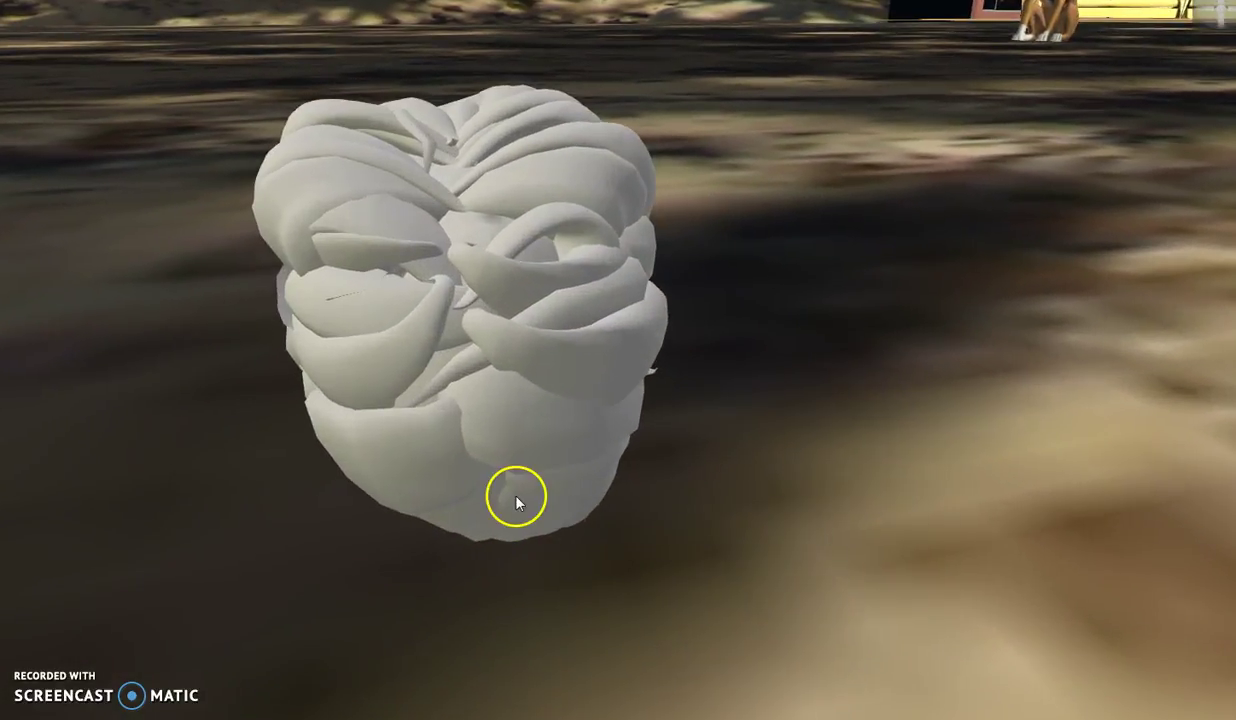
pyautogui.moveTo(513, 498)
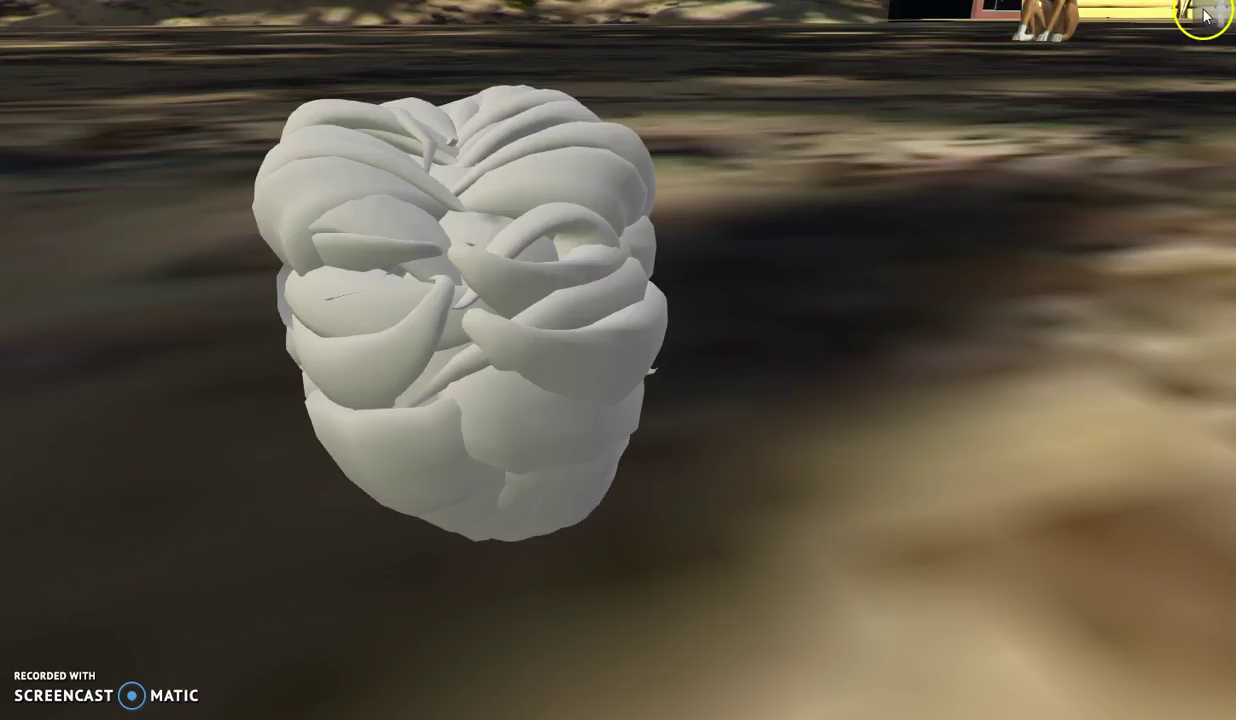
pyautogui.moveTo(1204, 16); pyautogui.dragTo(1205, 15)
pyautogui.scroll(-2, 828, 246)
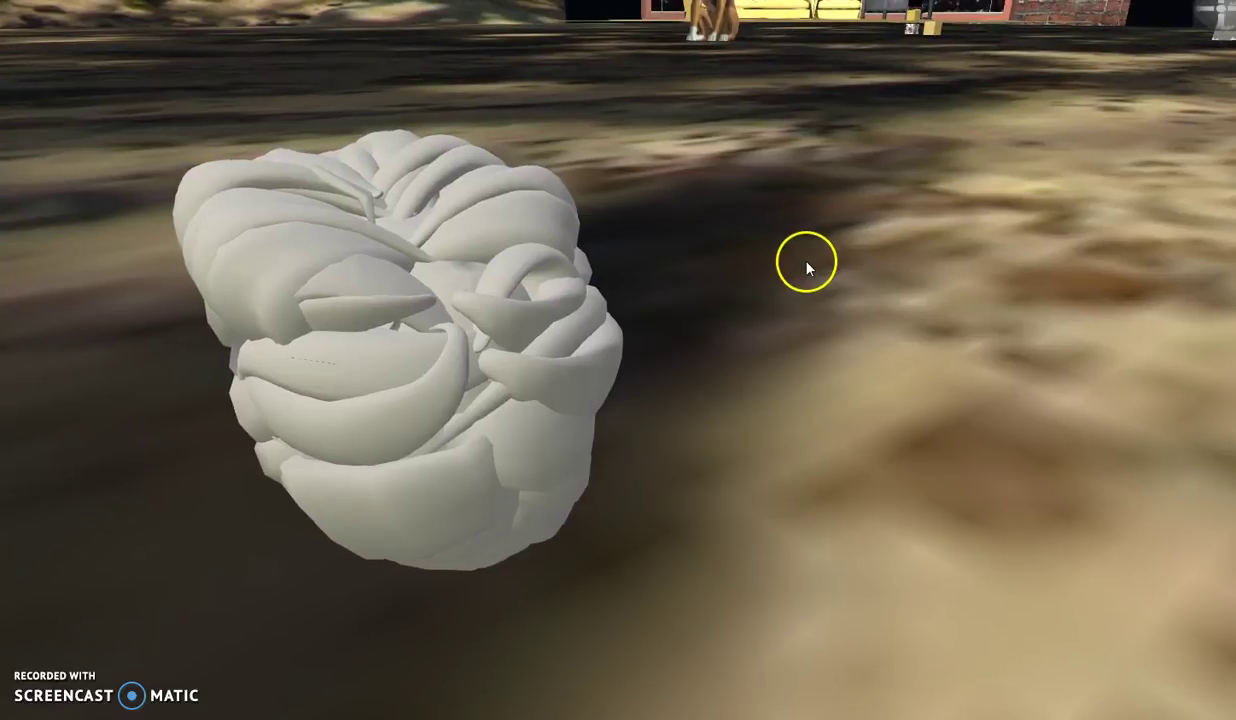
pyautogui.moveTo(399, 365)
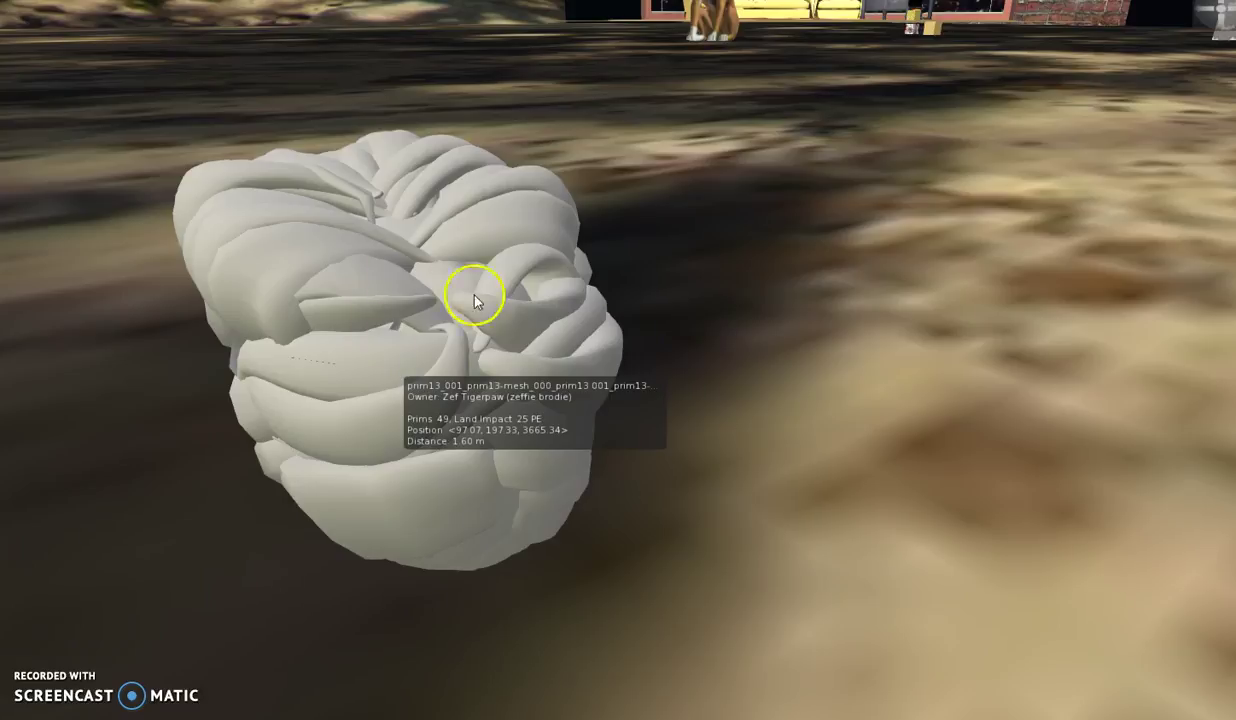
pyautogui.click(1203, 11)
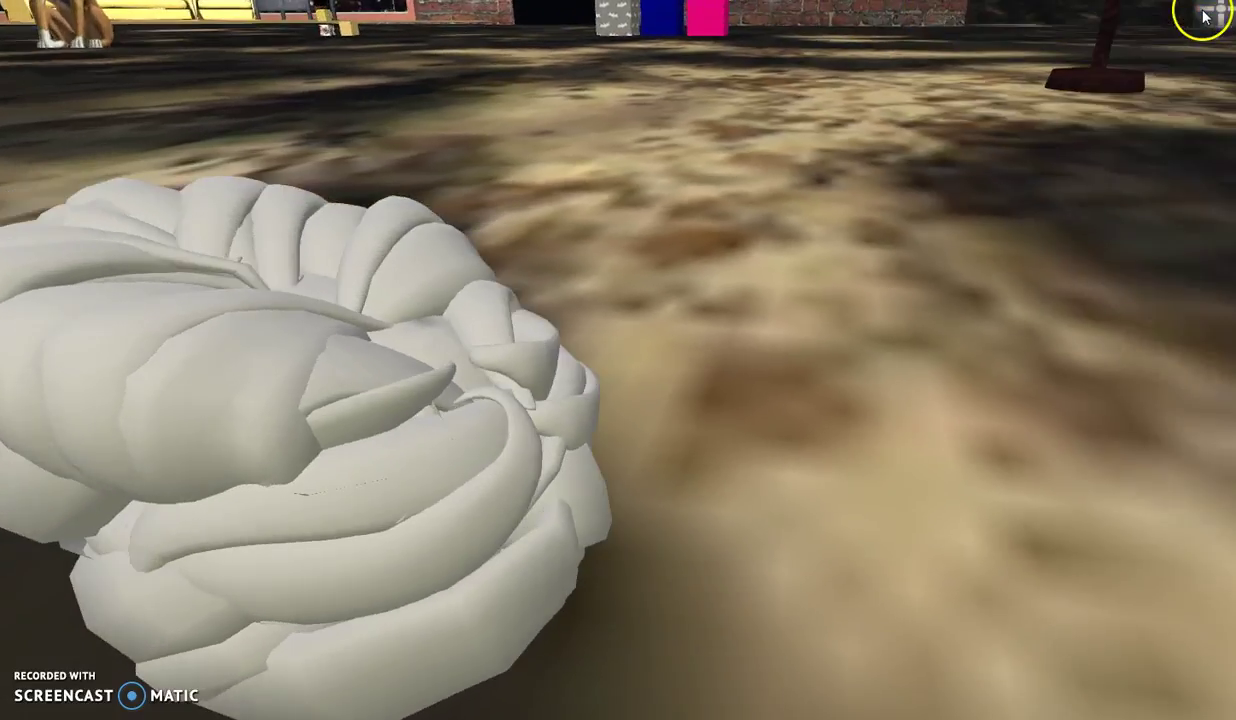
pyautogui.scroll(-2, 869, 229)
pyautogui.scroll(2, 869, 229)
pyautogui.click(938, 201)
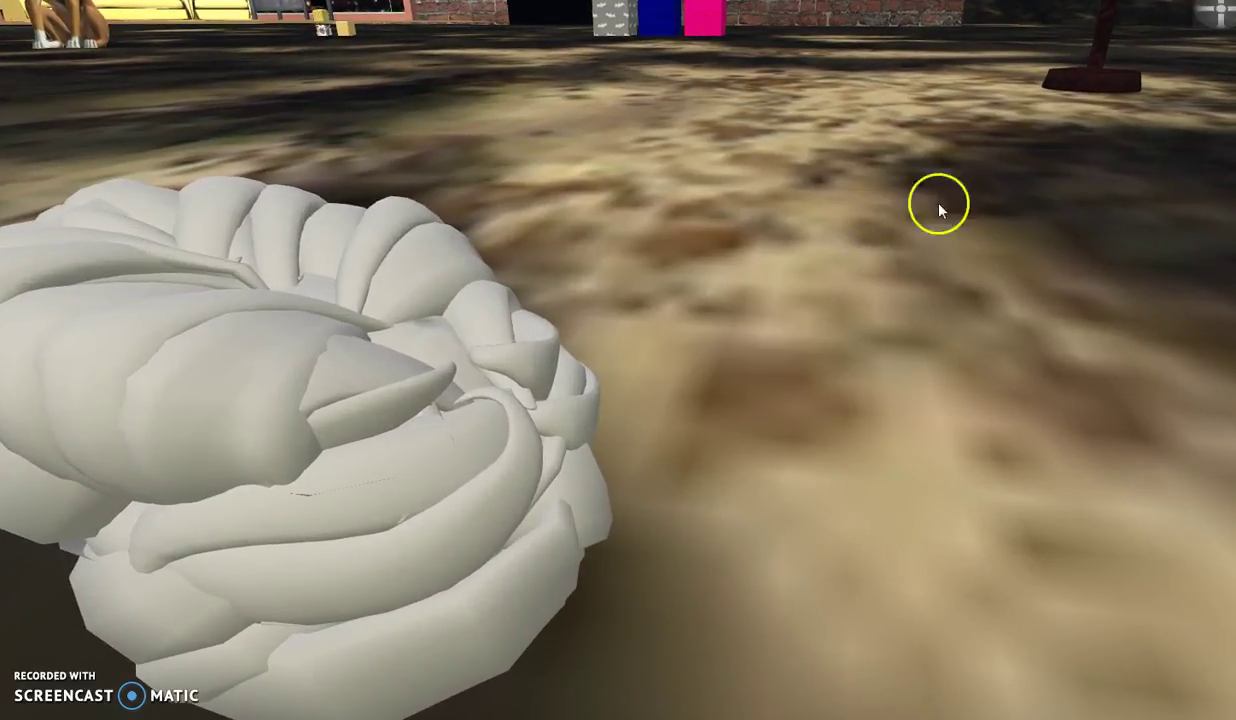
pyautogui.click(1233, 11)
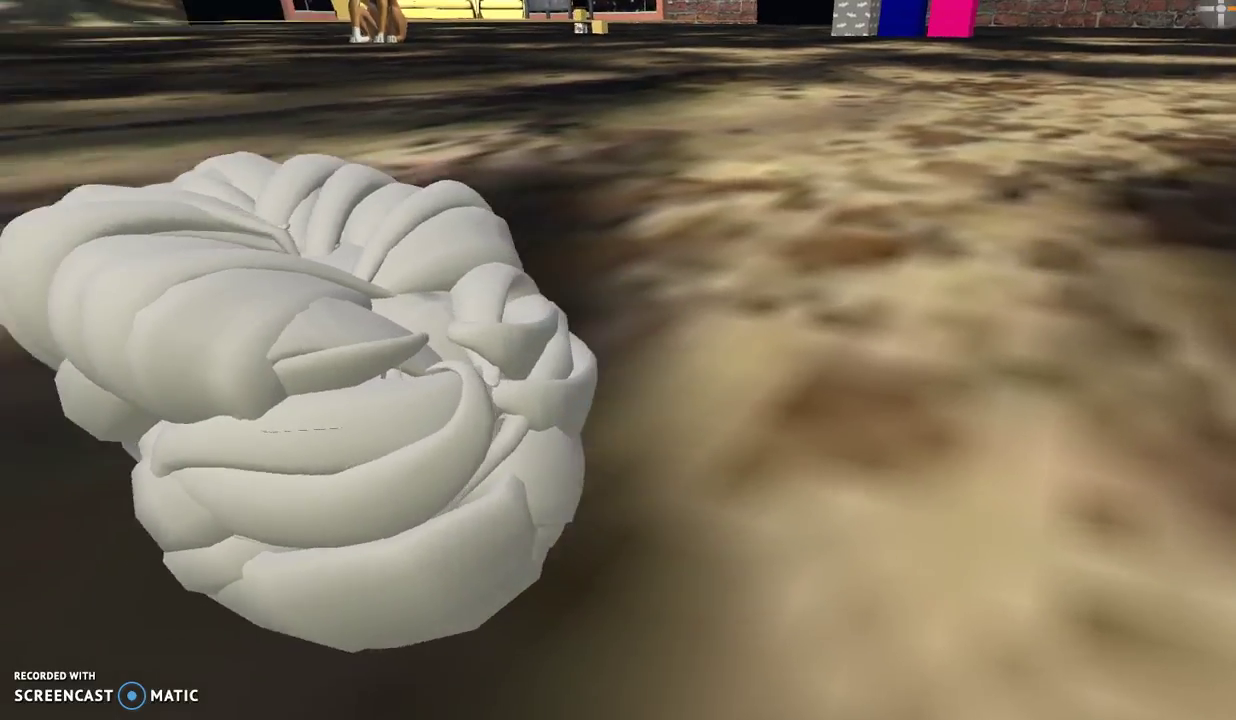
pyautogui.scroll(1, 697, 456)
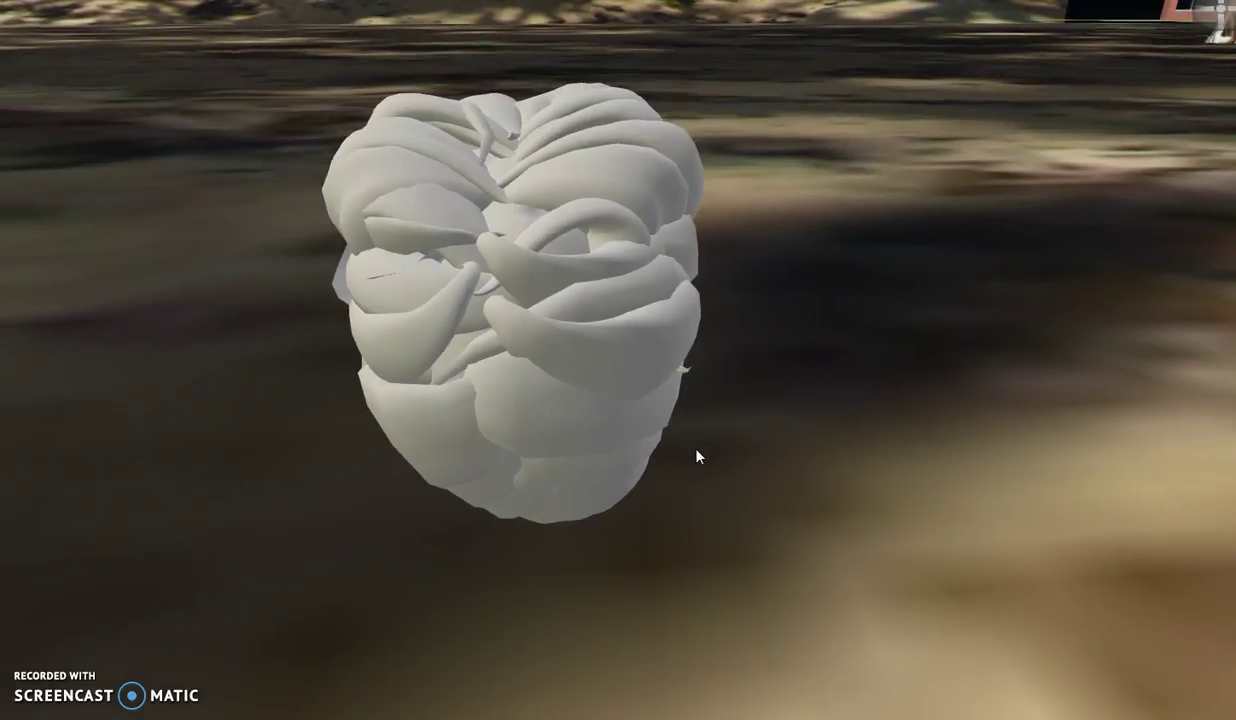
# Recheck the hair mesh's front and lower side strands from an oblique angle for gaps or flipped faces
pyautogui.click(682, 389)
pyautogui.click(1181, 25)
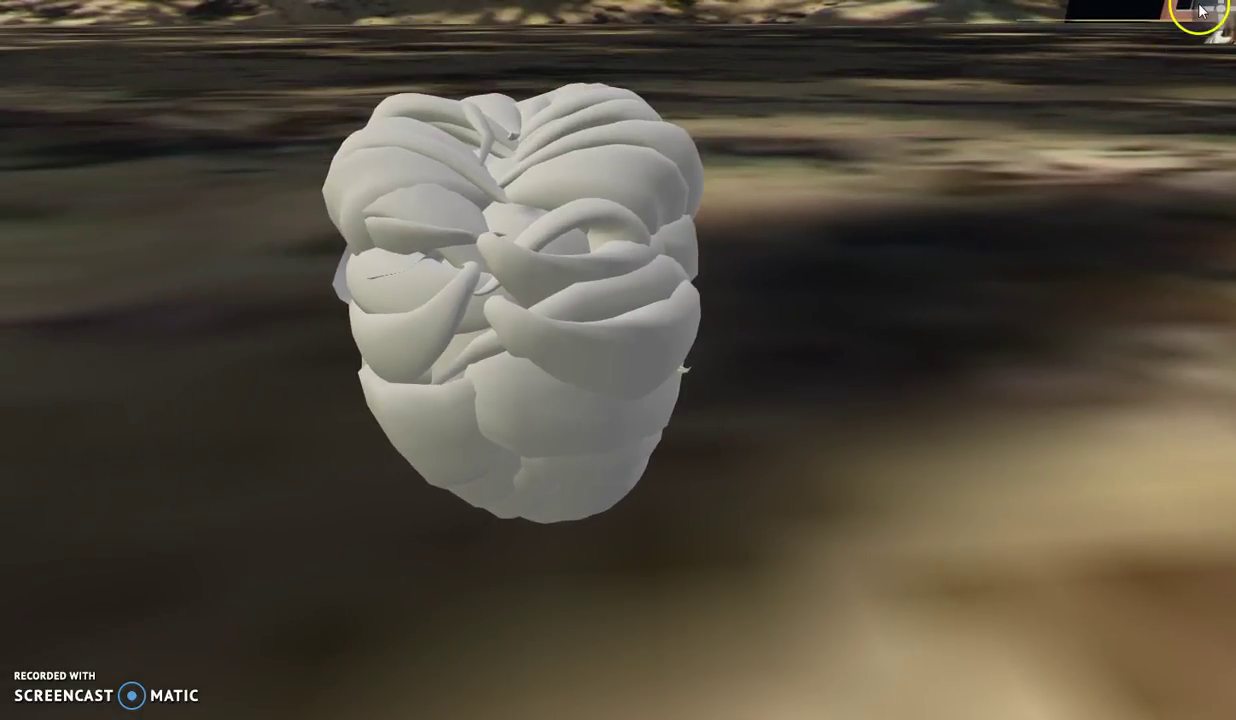
pyautogui.click(1198, 6)
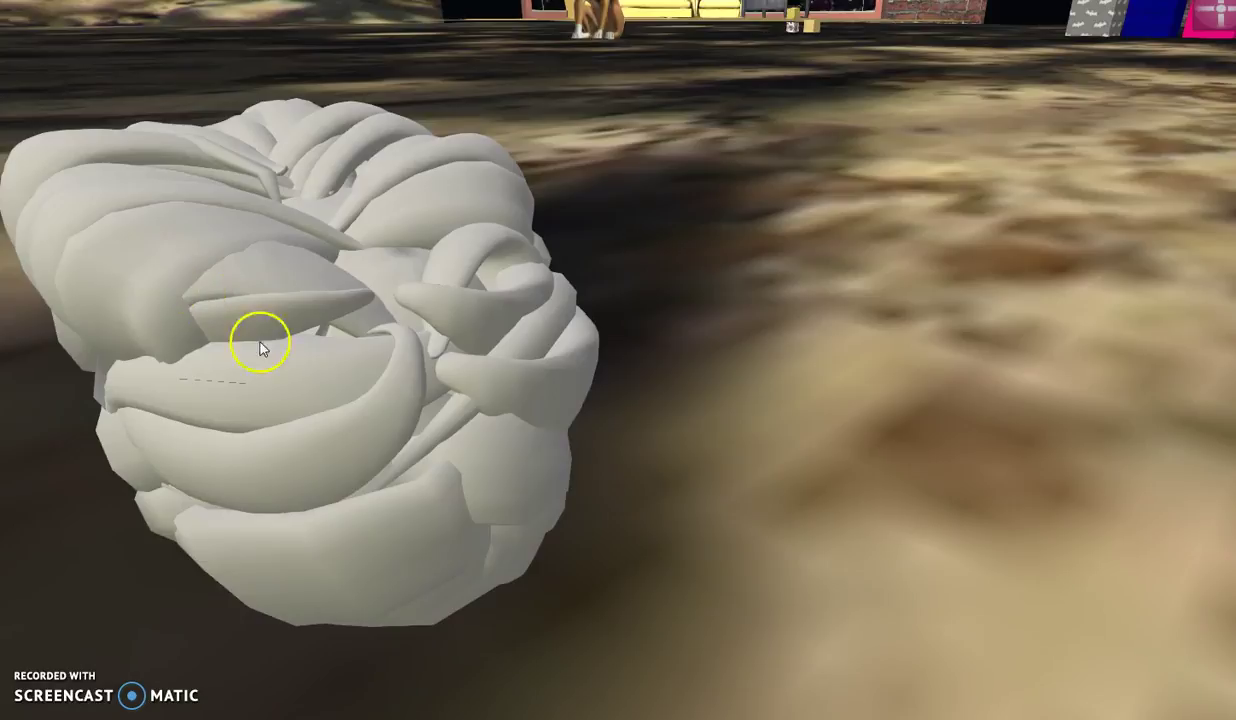
pyautogui.moveTo(310, 462)
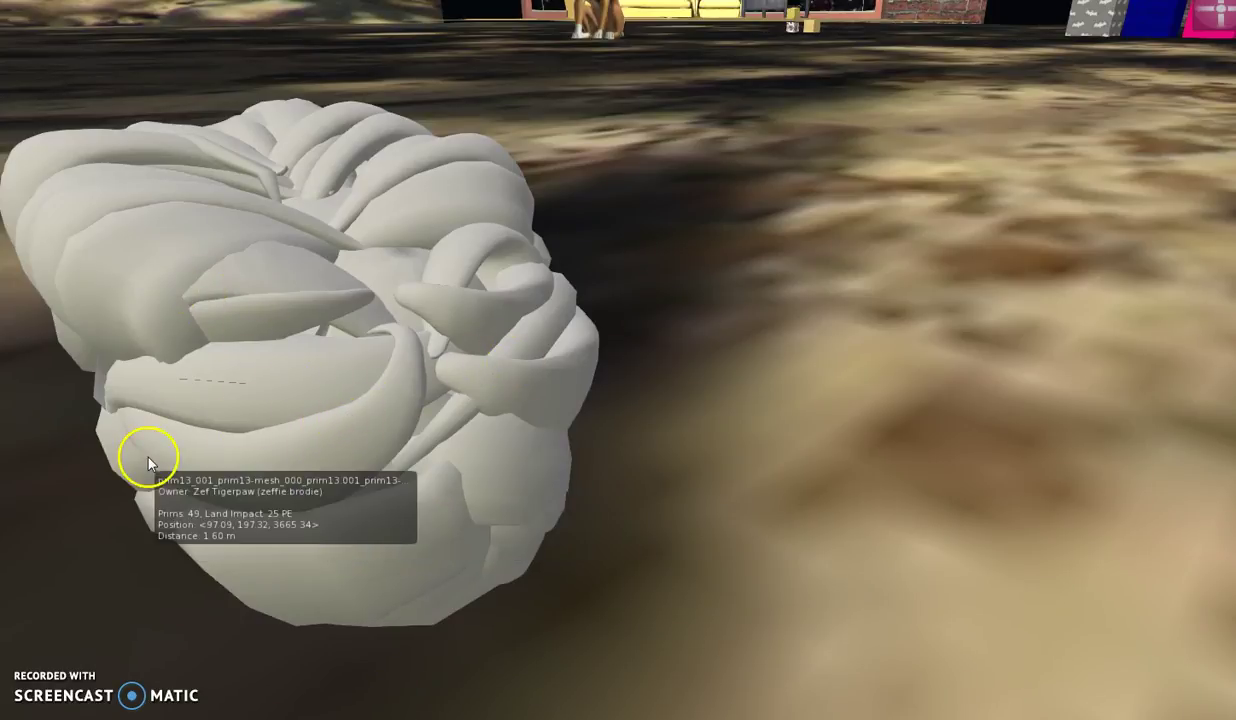
pyautogui.moveTo(691, 549)
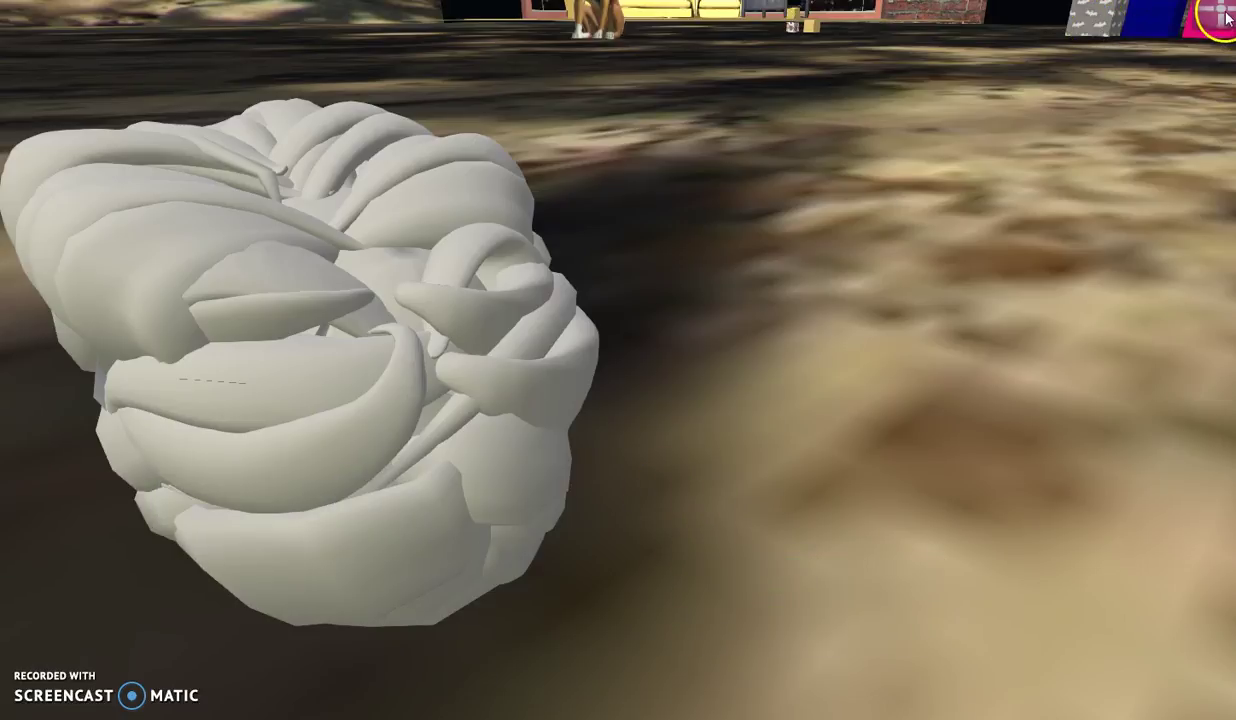
pyautogui.press('Left')
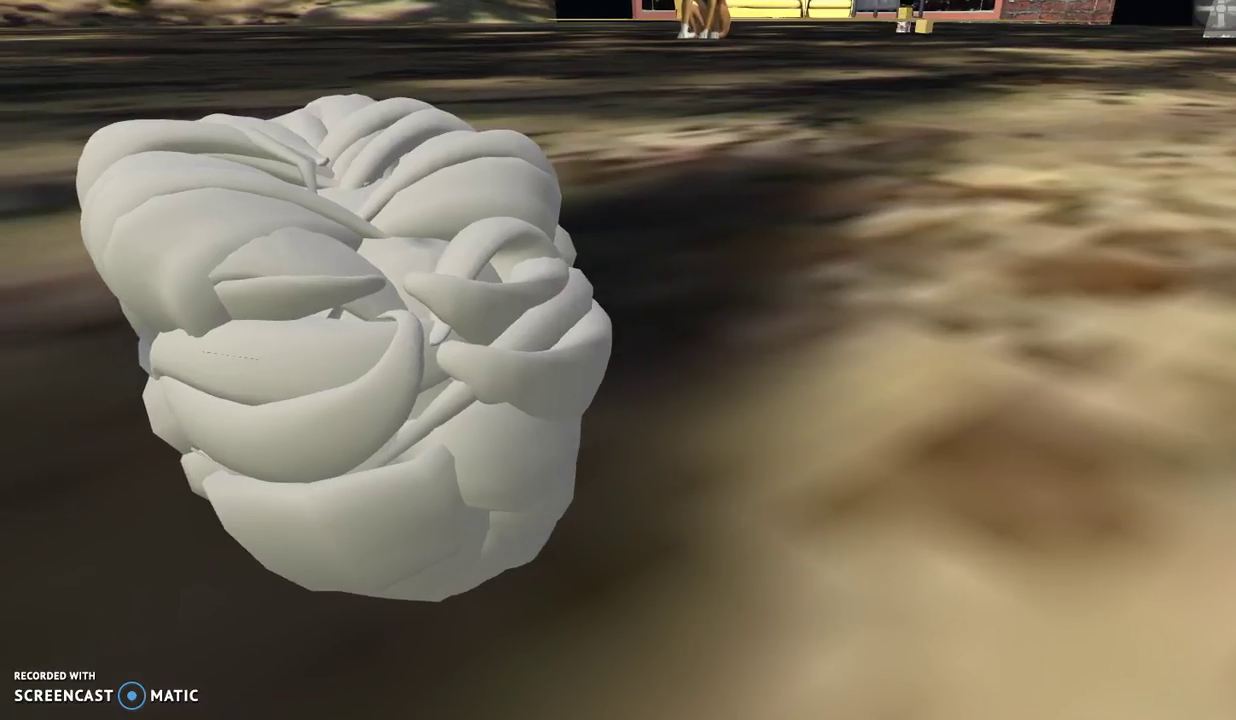
pyautogui.moveTo(786, 456)
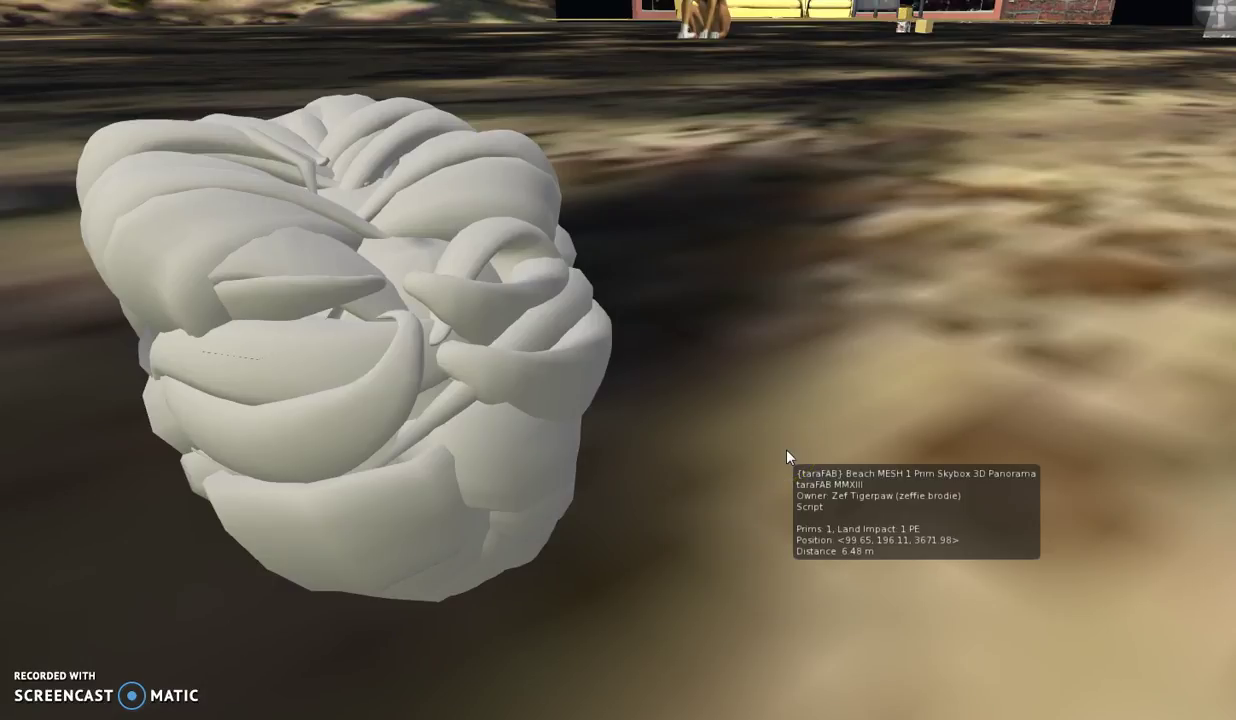